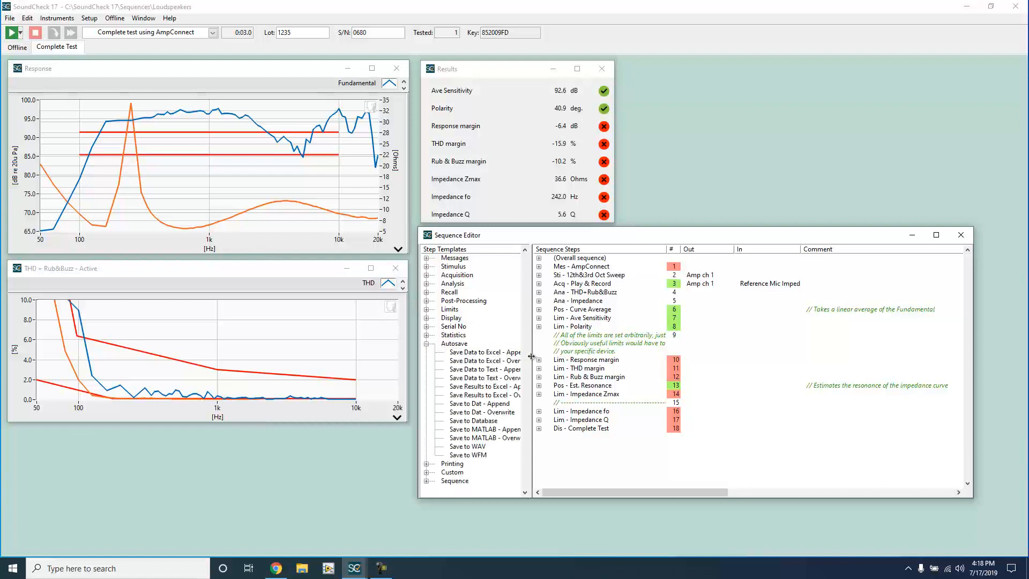
Step: Add a Save Data to Excel - Append autosave step to the end of the sequence and open its settings
drag(496, 355, 622, 439)
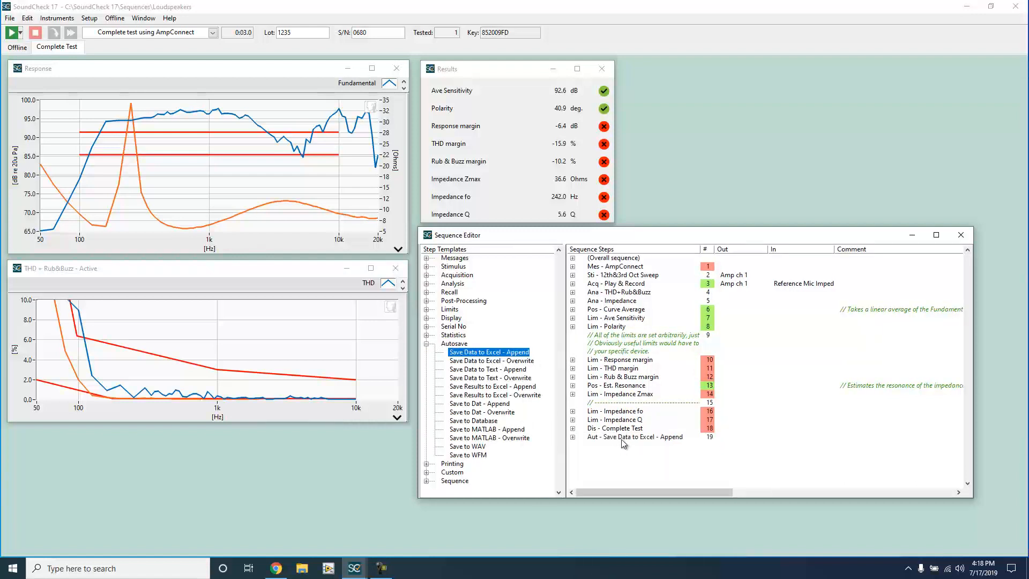
double_click(621, 439)
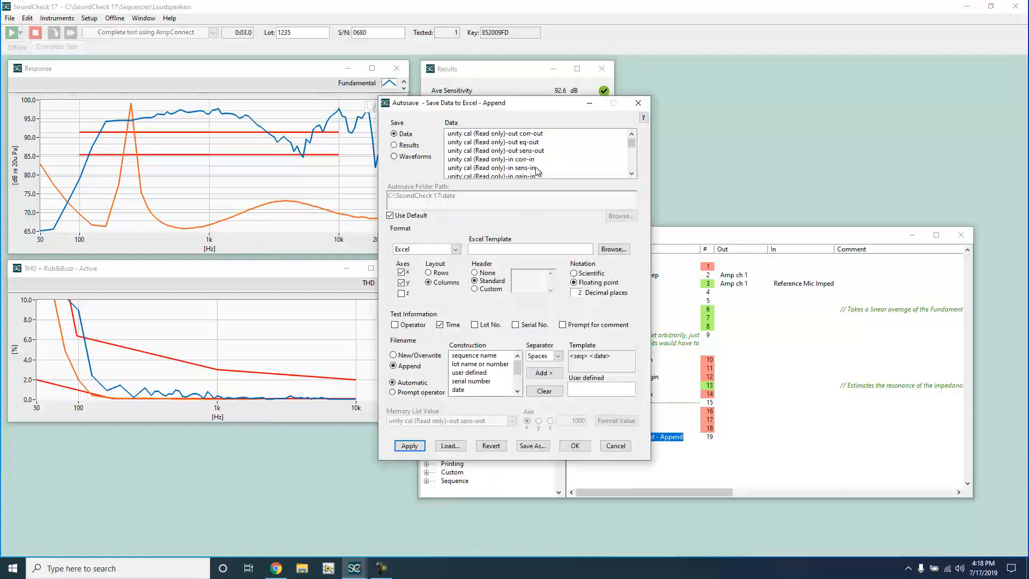
Step: Select Fundamental, Harmonic 2, Harmonic 3 and Average Sensitivity as the data to save, and include the z axis
scroll(542, 145, down, 5)
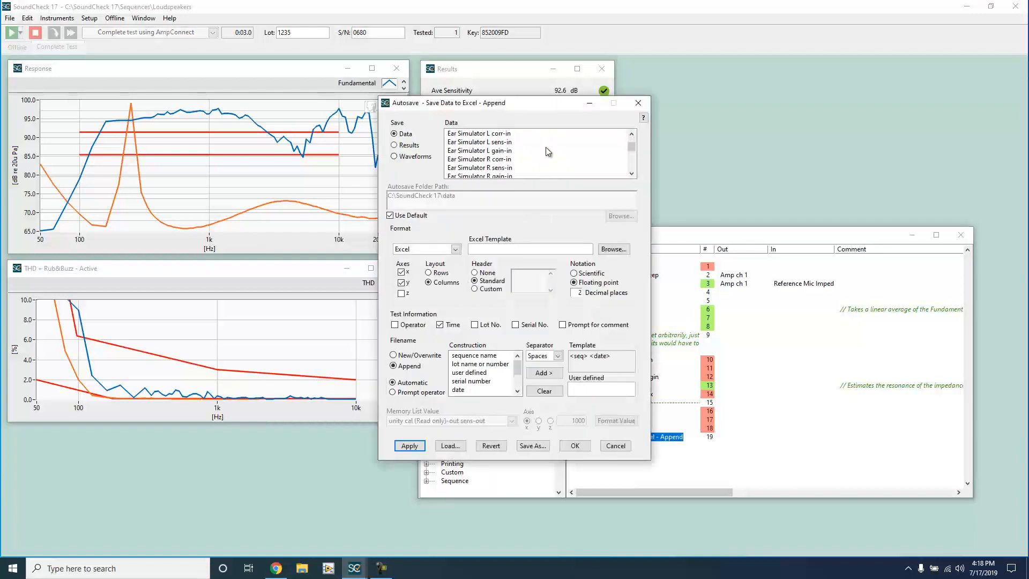
scroll(546, 147, down, 6)
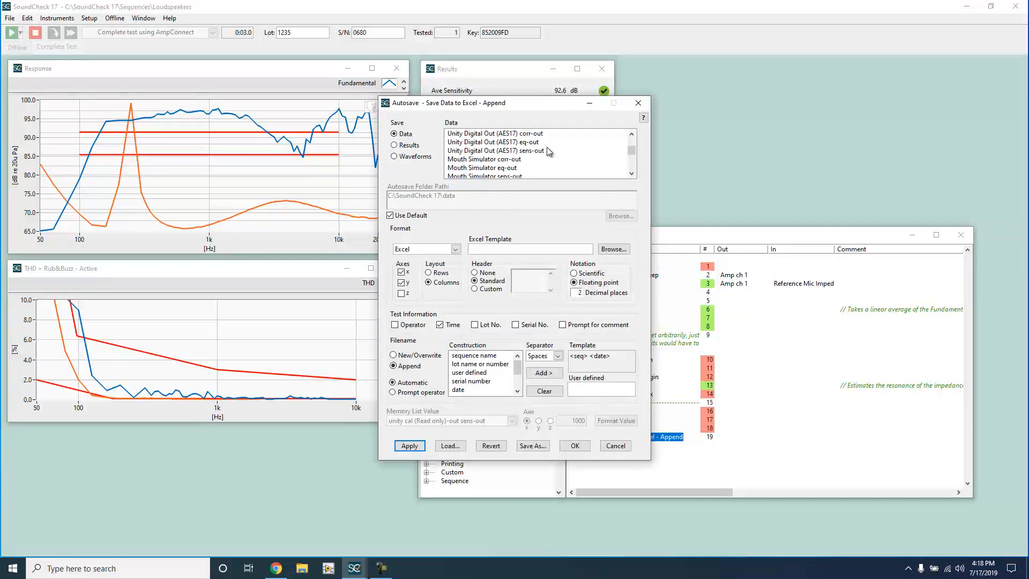
scroll(547, 147, down, 4)
click(525, 159)
scroll(525, 158, down, 1)
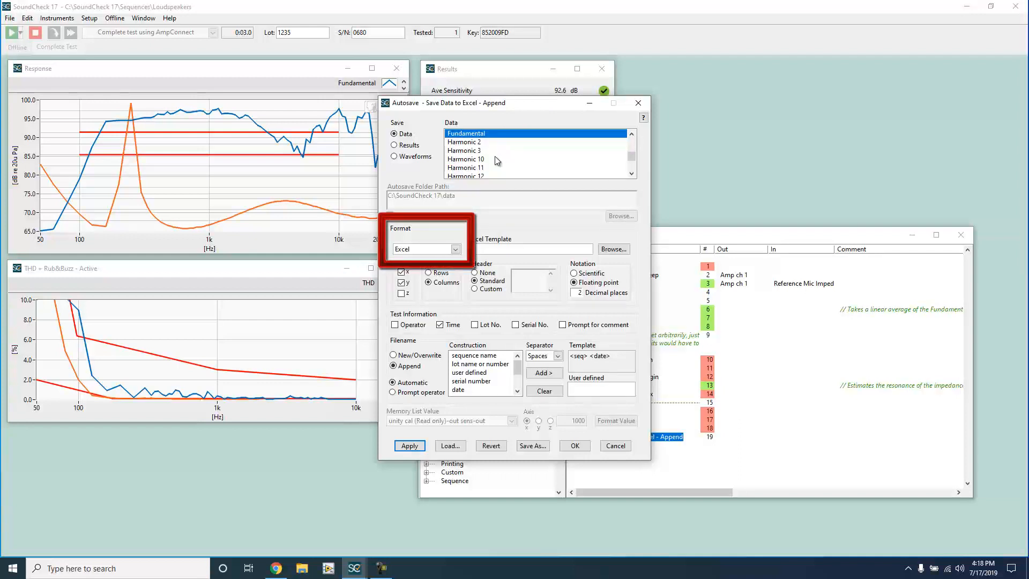
scroll(497, 154, down, 2)
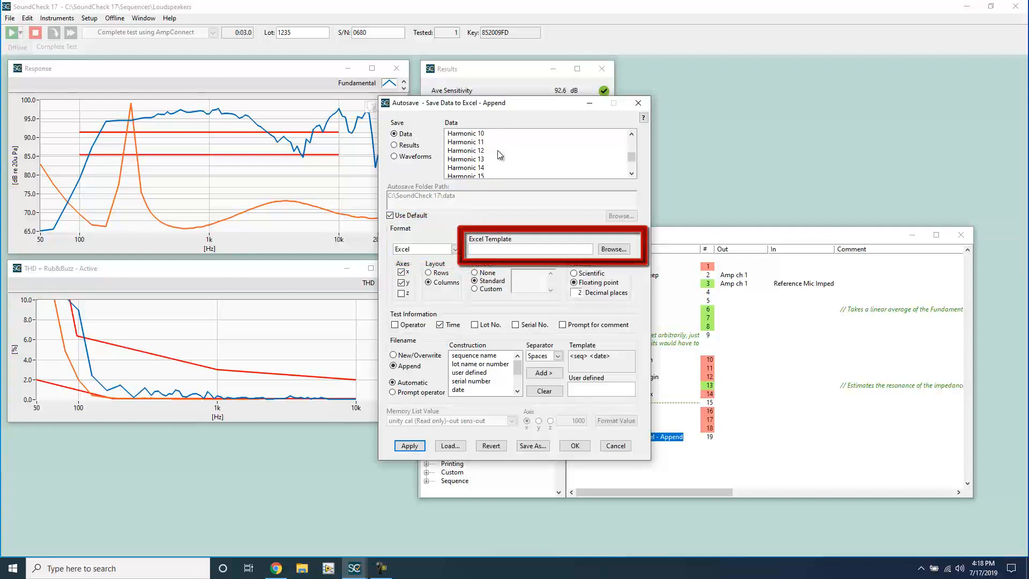
scroll(497, 157, down, 1)
click(489, 152)
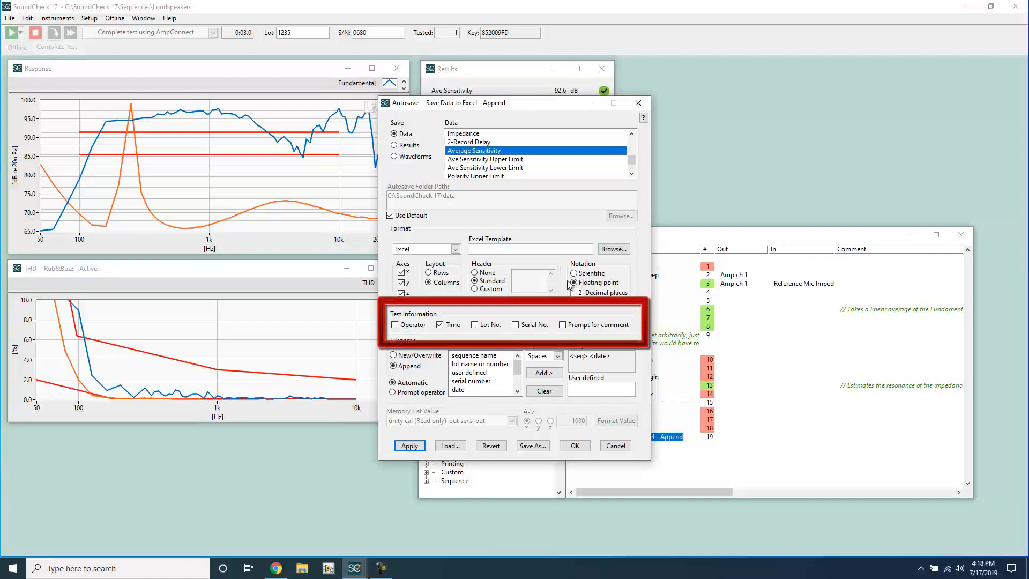
Step: Add operator, lot number, serial number and a comment prompt to the saved test information and apply the autosave settings
click(486, 326)
click(516, 325)
click(597, 326)
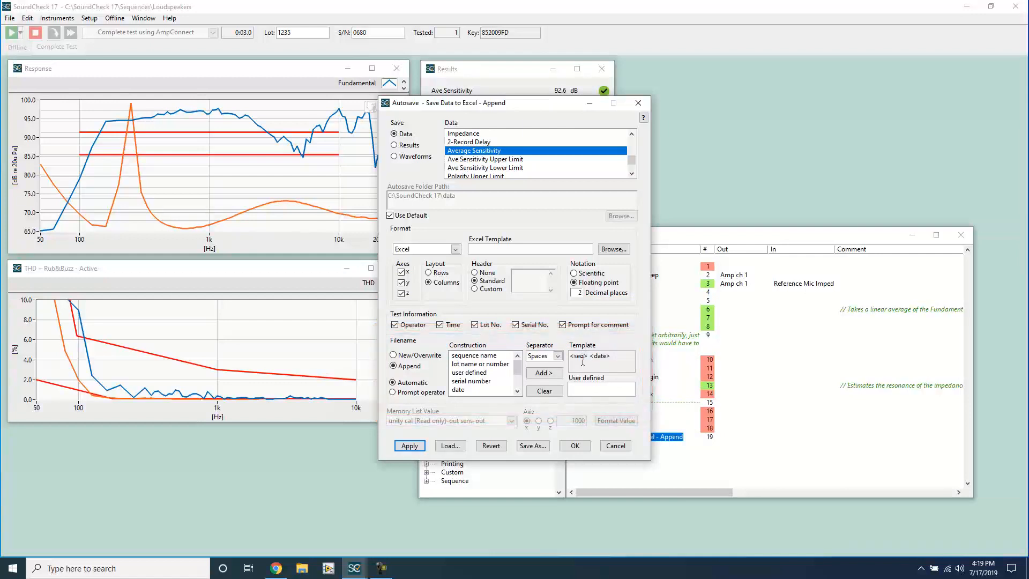
click(575, 446)
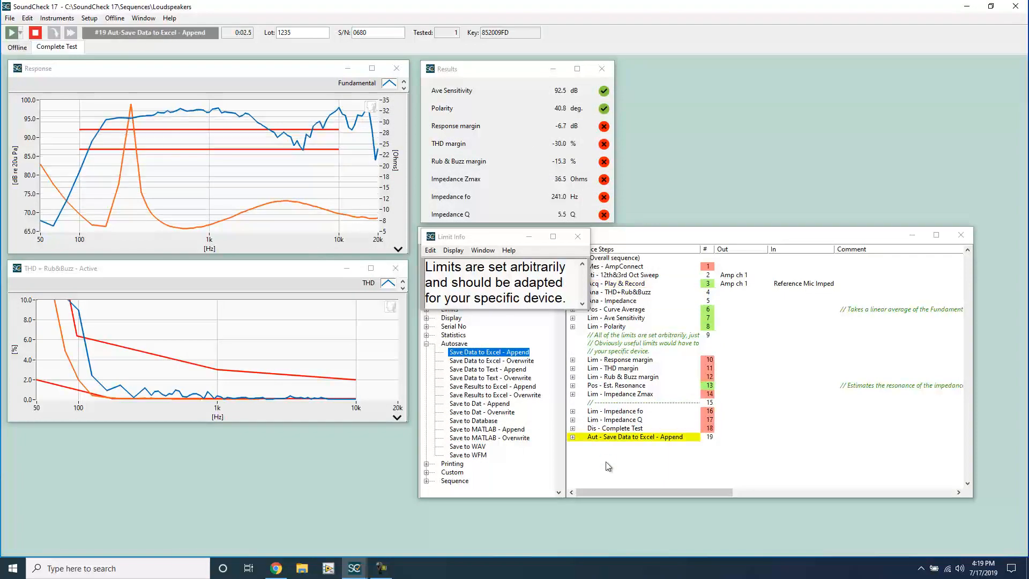
Step: Run the sequence and save its data with the comment "Comment goes here"
click(482, 306)
text(Comment goes here)
click(486, 335)
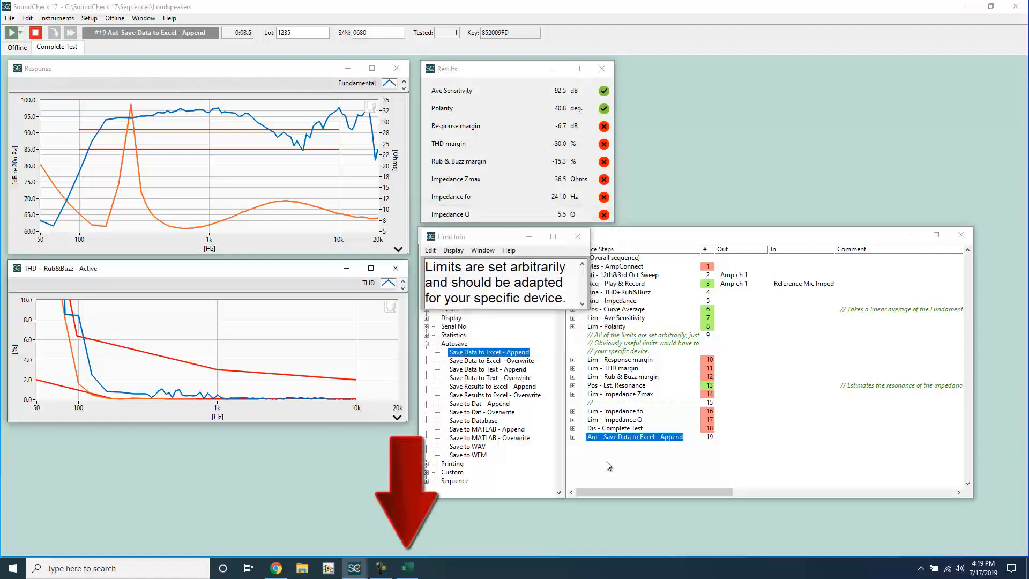
Step: Open the workbook Complete test using AmpConnect 7-17-2019.xlsx from the SoundCheck 17 data folder on the C: drive in Excel
click(298, 569)
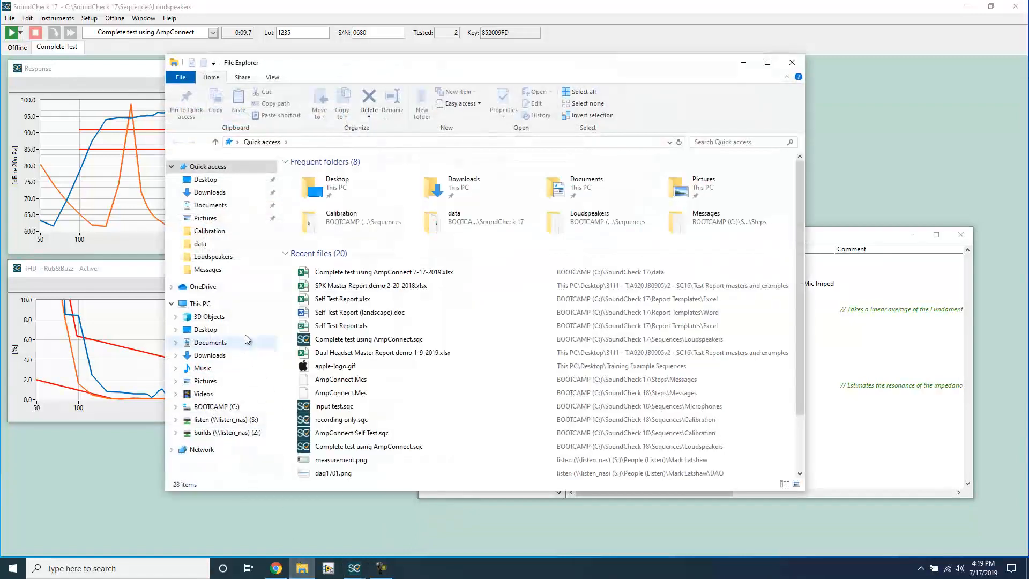
click(206, 306)
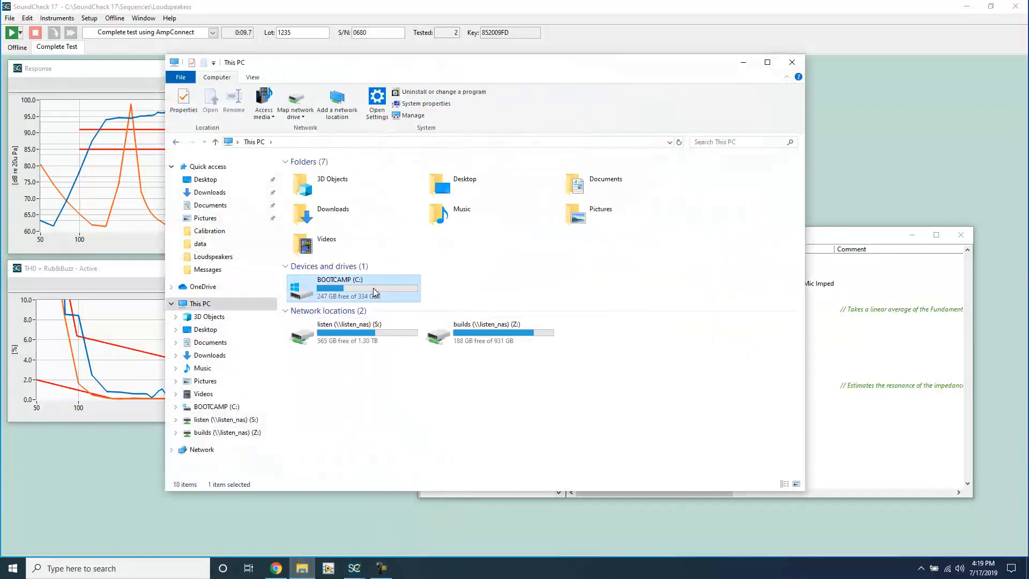
double_click(373, 288)
double_click(356, 287)
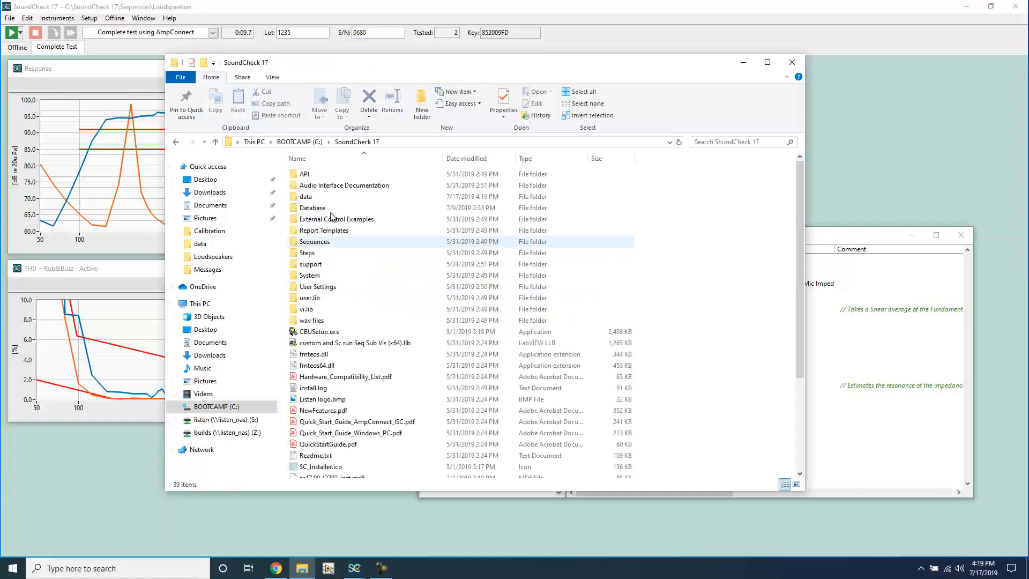
click(329, 198)
double_click(329, 198)
click(384, 179)
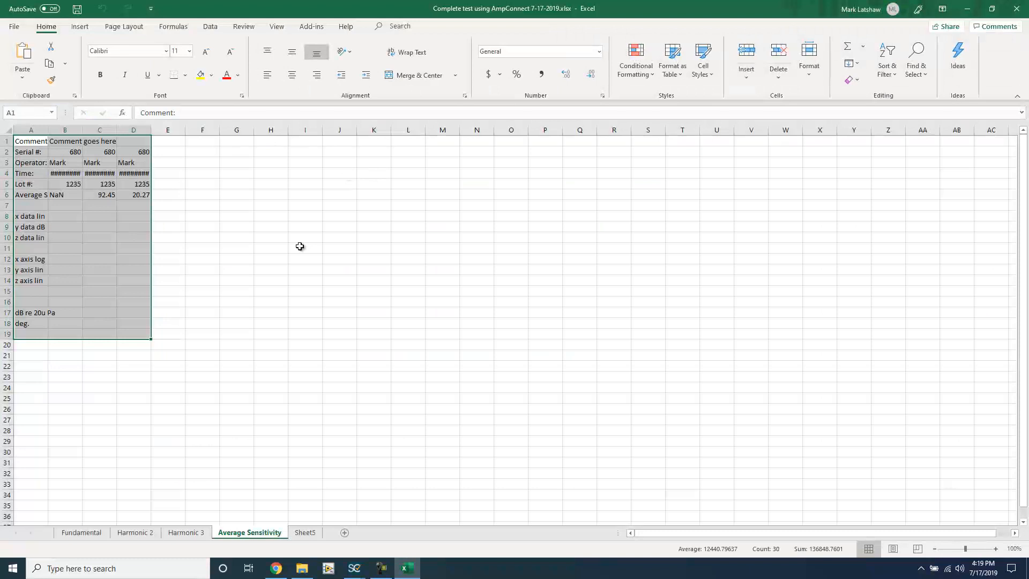
Step: Review the saved data on the Harmonic 3, Harmonic 2 and Fundamental sheets and close the workbook
click(171, 534)
click(142, 533)
click(94, 534)
click(231, 184)
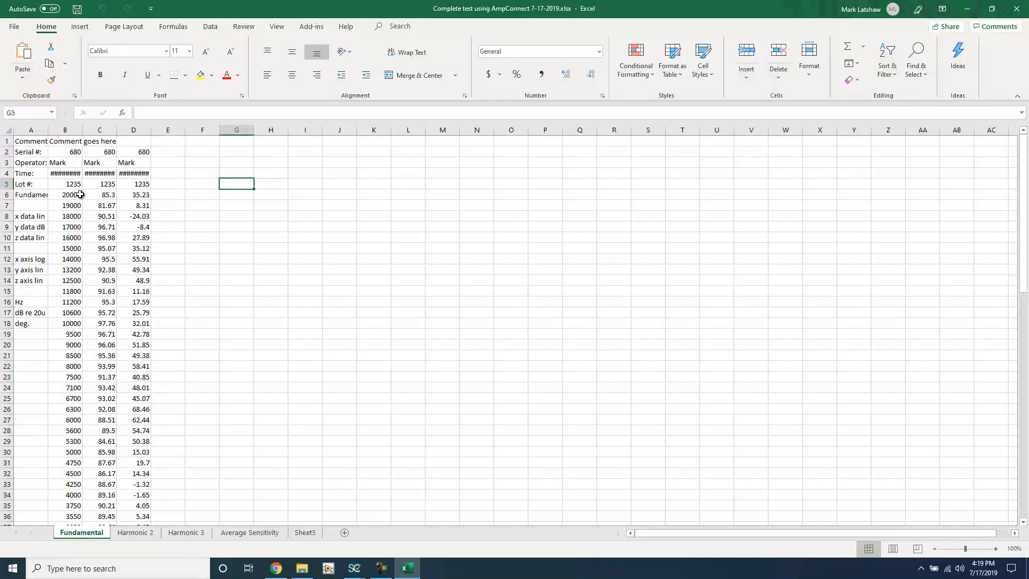
scroll(145, 237, down, 4)
scroll(144, 236, up, 4)
click(1017, 9)
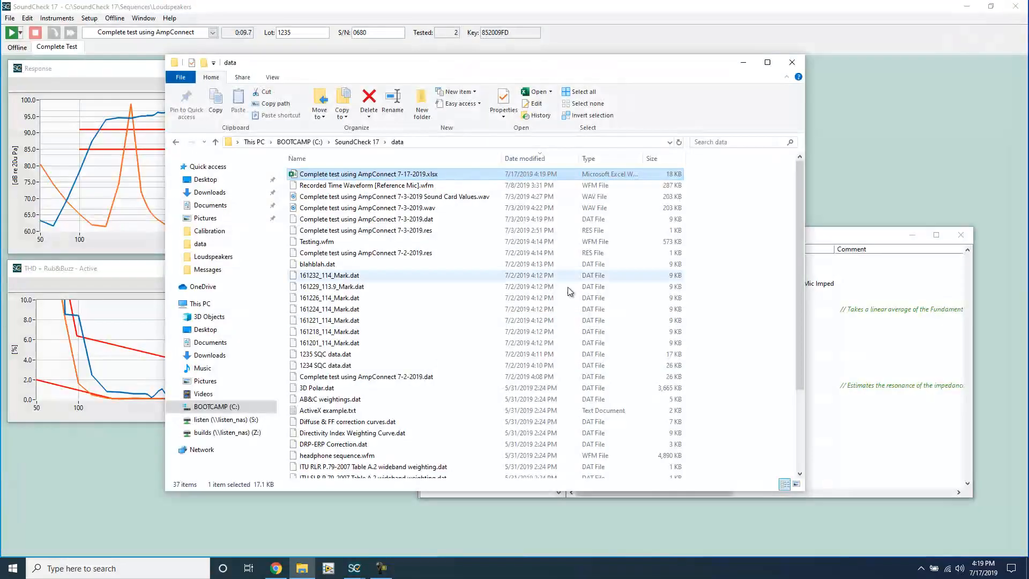
Step: Return to SoundCheck, turn off all test information in the Excel autosave step and run the sequence twice
click(810, 240)
double_click(630, 437)
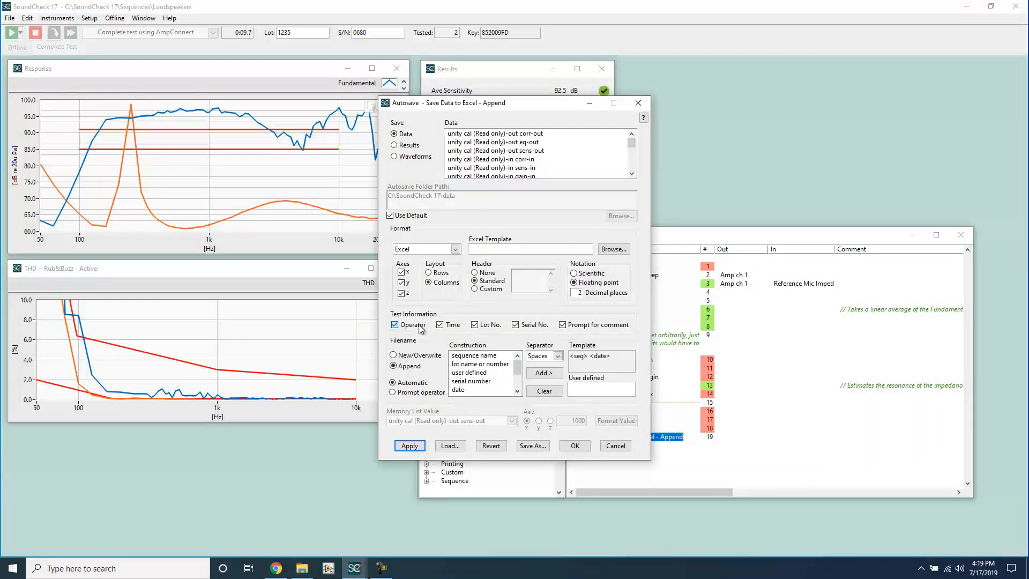
click(596, 325)
click(476, 326)
click(440, 326)
click(575, 445)
click(11, 33)
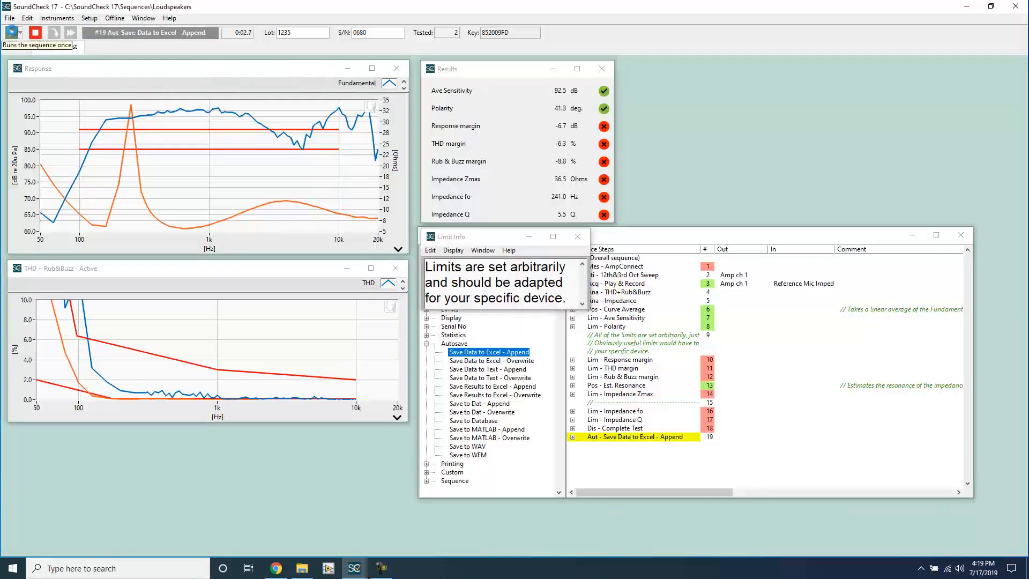
click(10, 33)
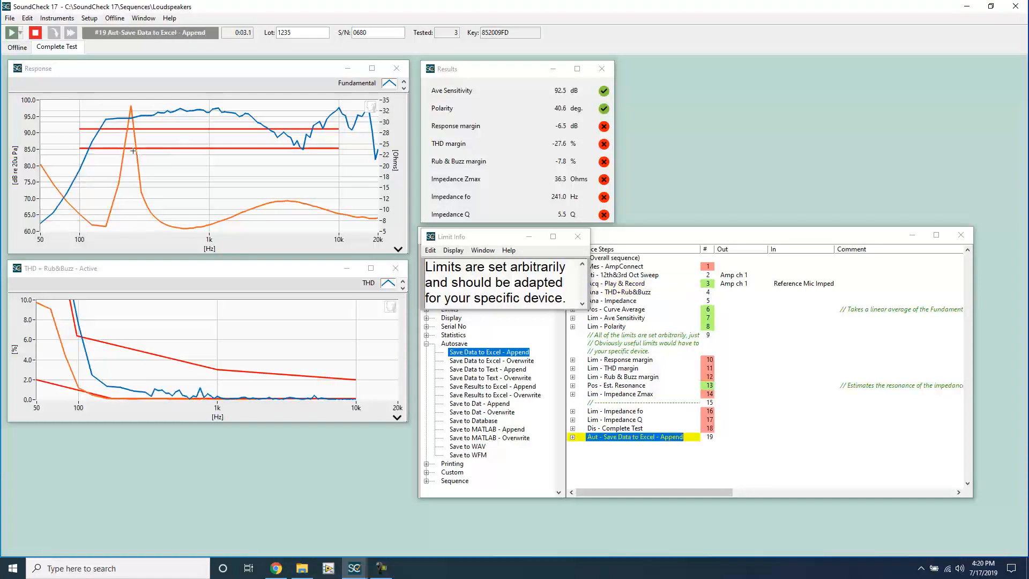
Step: Reopen the 7-17-2019 workbook from the data folder and check the appended data on the Average Sensitivity and Fundamental sheets
click(302, 568)
double_click(378, 175)
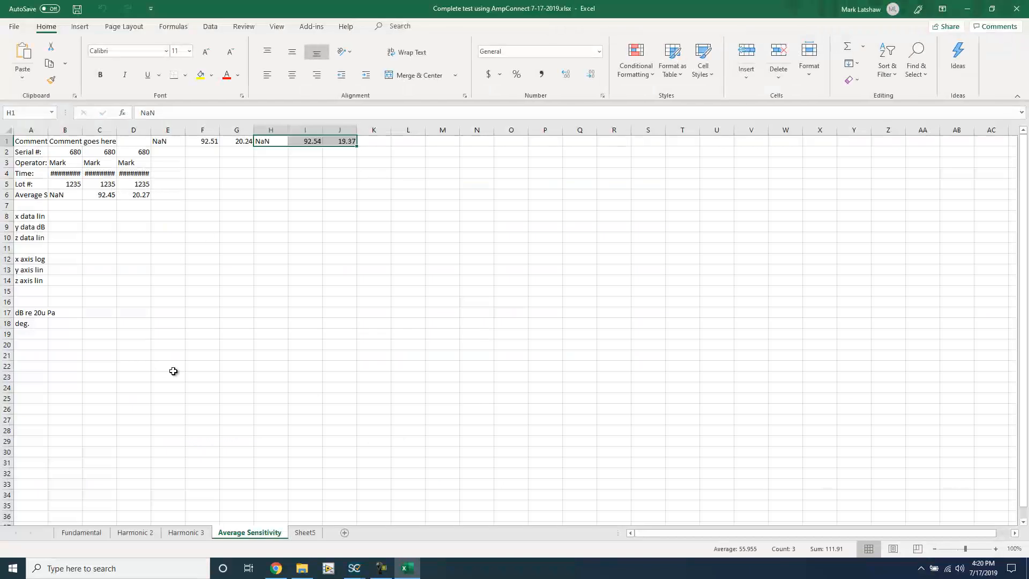
click(140, 142)
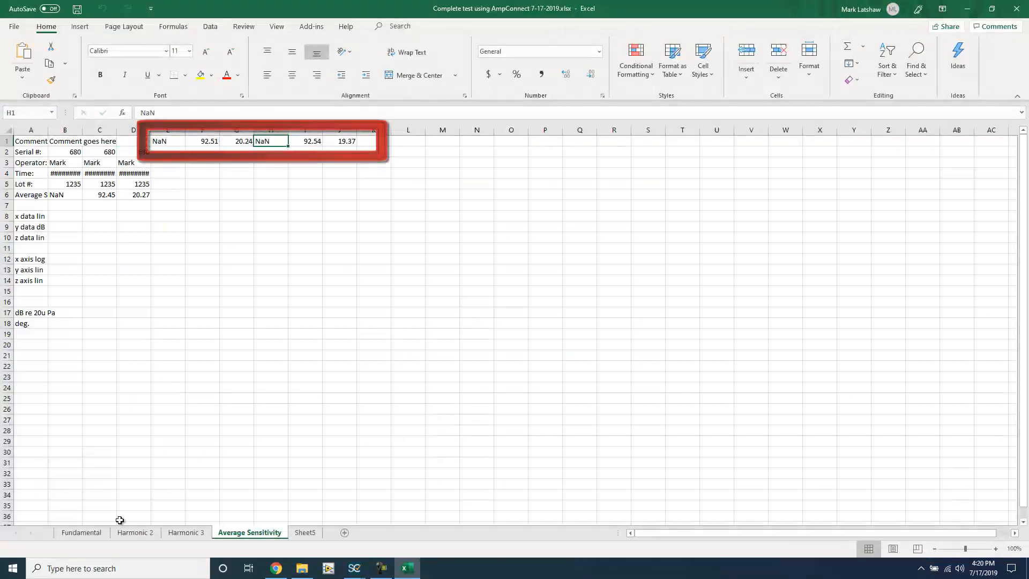
click(95, 533)
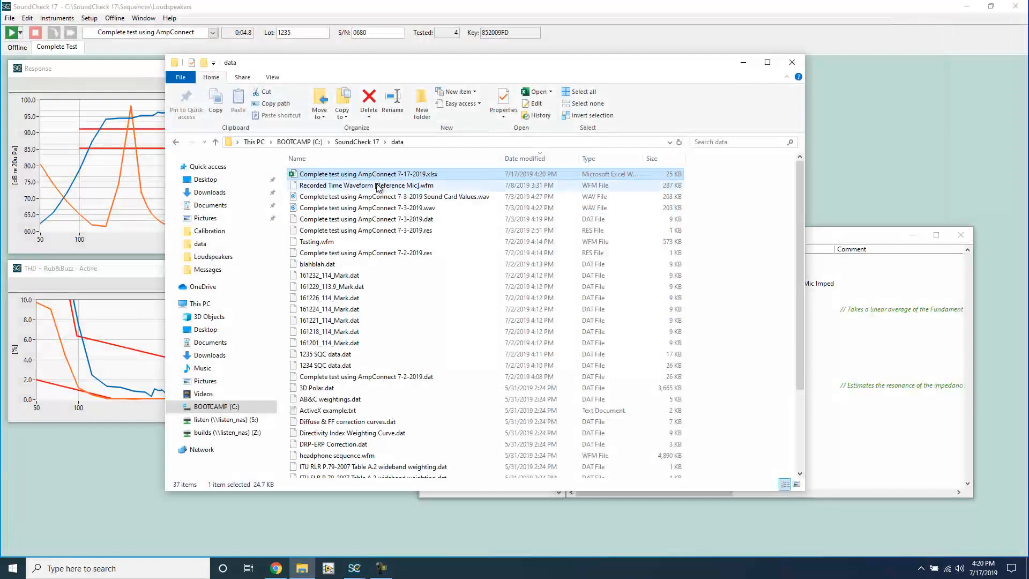
Step: Delete the workbook Complete test using AmpConnect 7-17-2019.xlsx from the data folder
right_click(379, 178)
click(407, 324)
Step: Exclude the x axis, set the header to None and use 3 decimal places in the Excel autosave step, and run the sequence twice
click(869, 237)
double_click(621, 437)
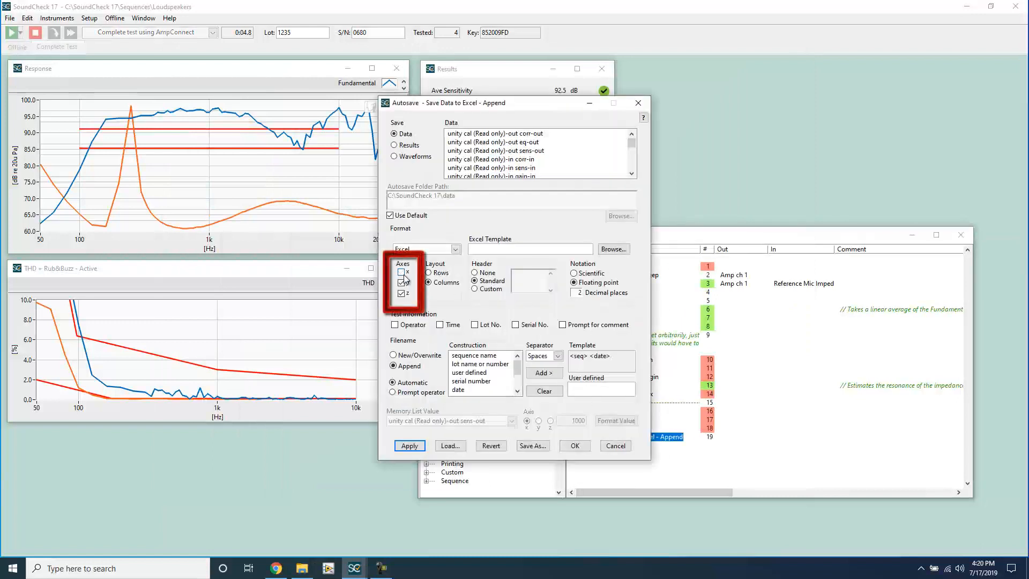
click(495, 290)
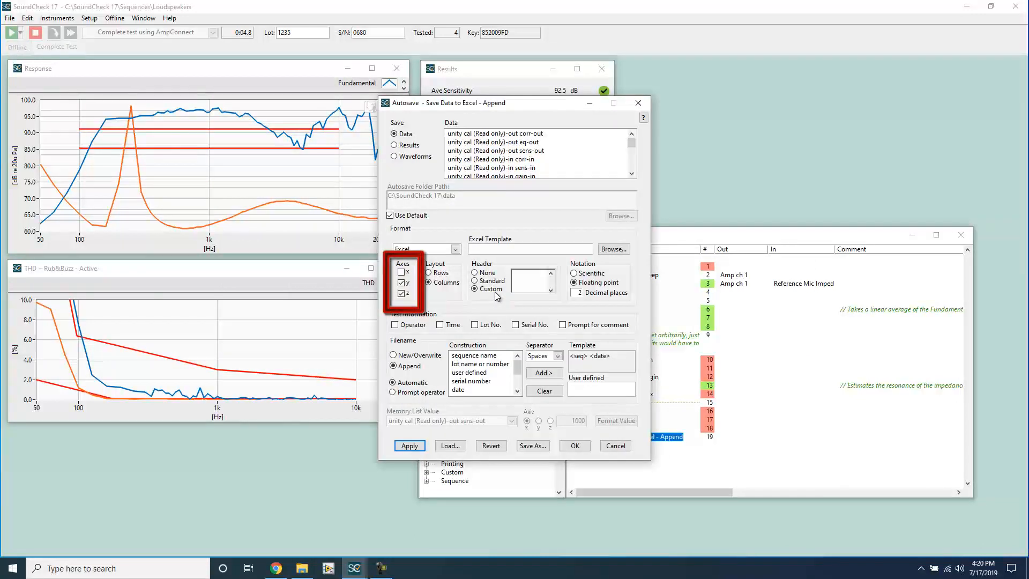
click(489, 273)
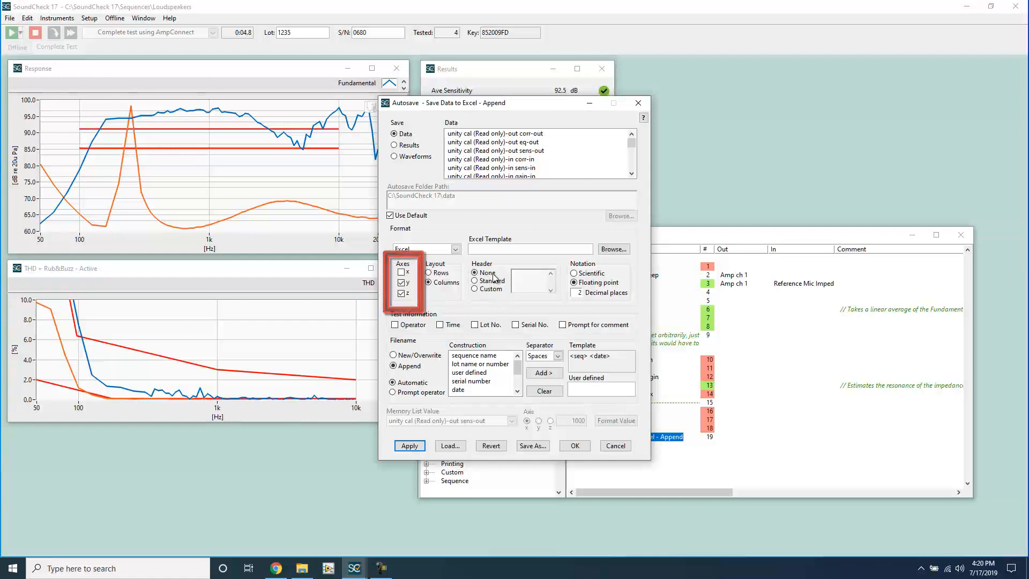
text(3)
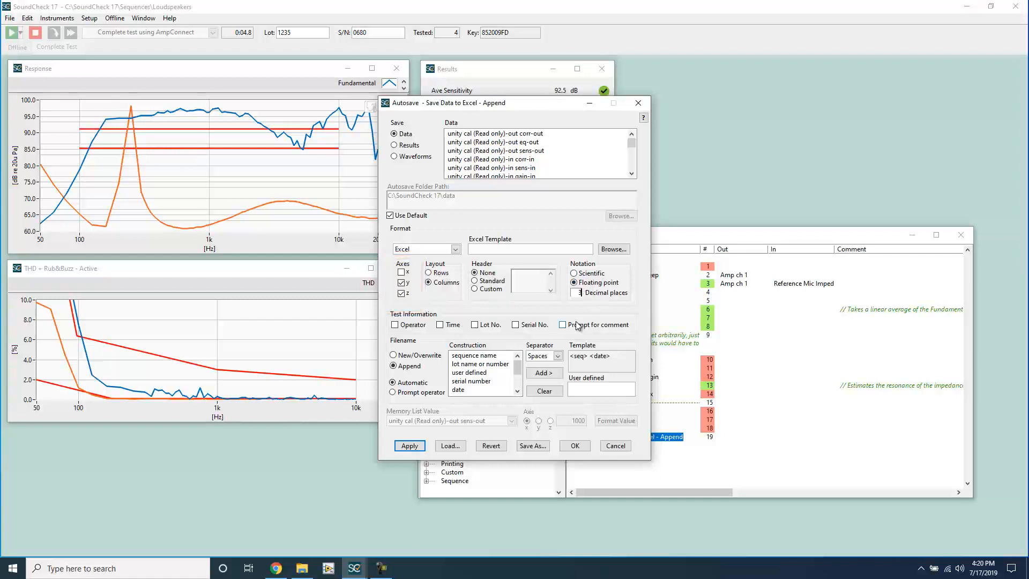
click(574, 450)
click(12, 34)
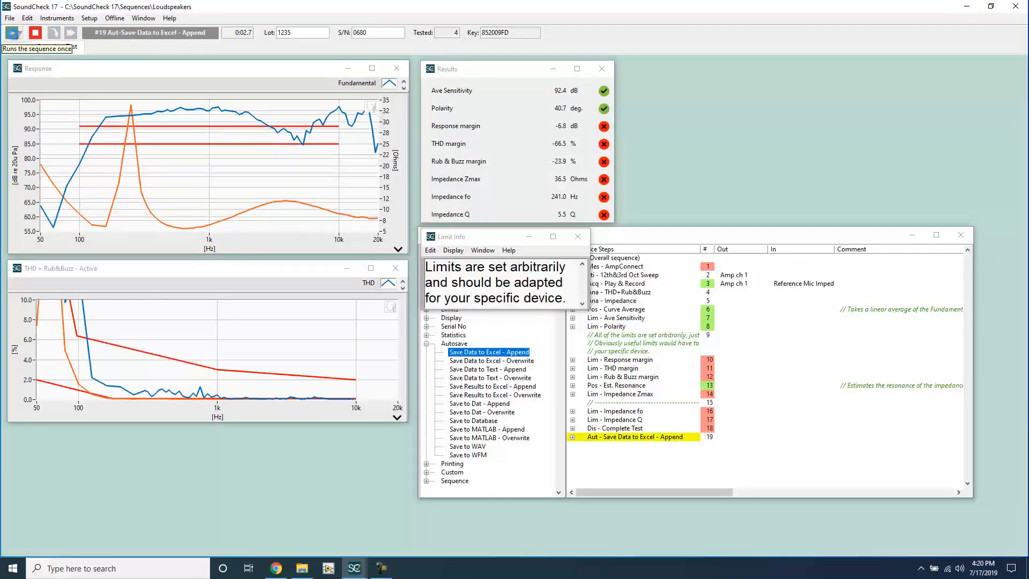
click(13, 36)
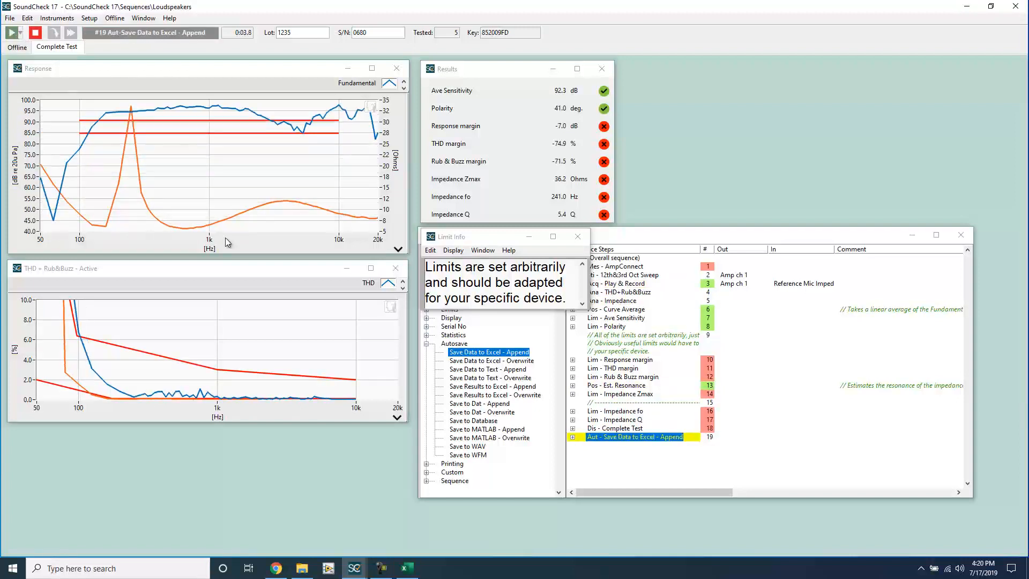
Step: Open the newly saved 7-17-2019 workbook from the data folder and inspect the first row of the Average Sensitivity sheet
click(301, 568)
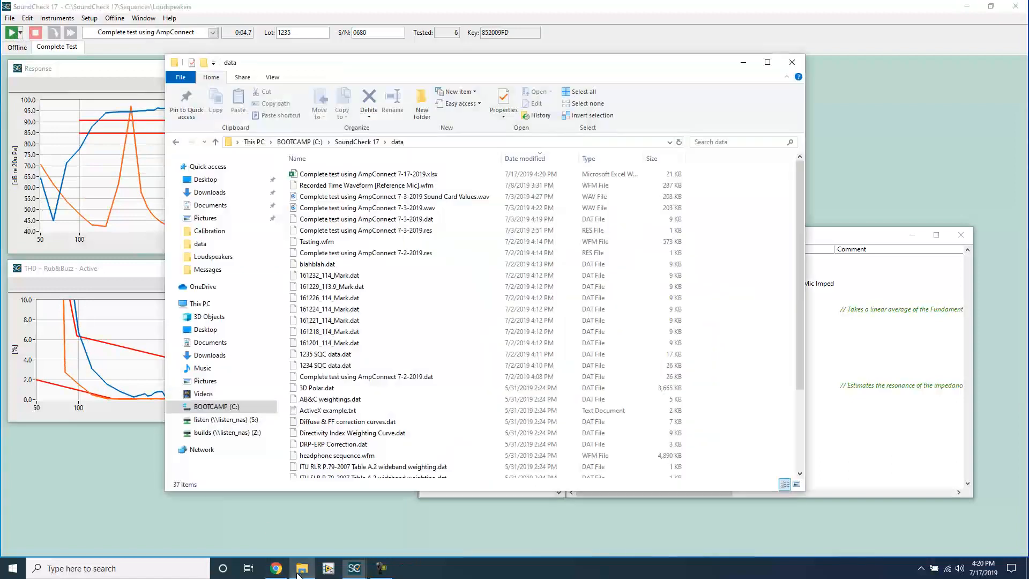
click(393, 177)
double_click(393, 176)
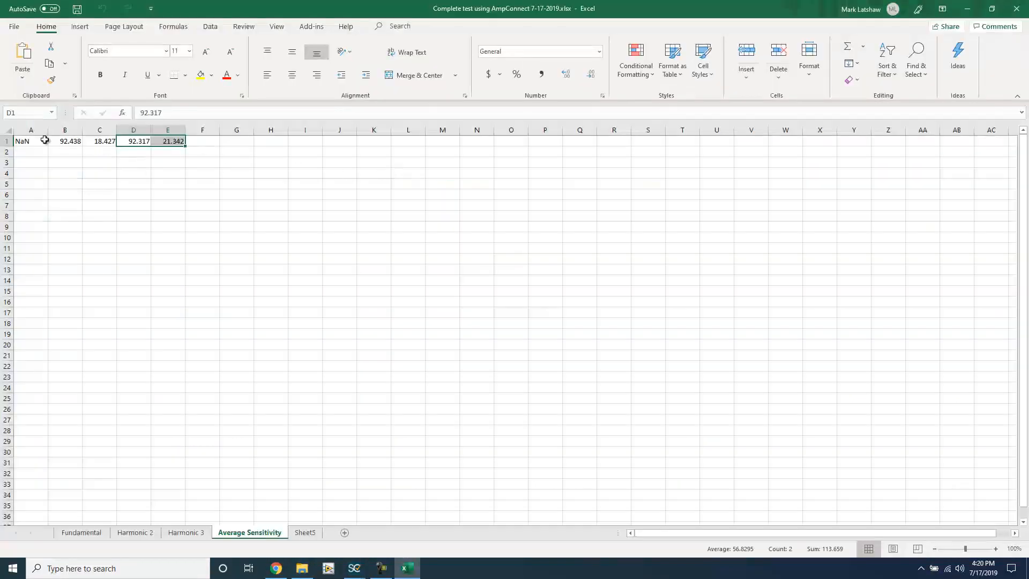
click(44, 140)
click(61, 142)
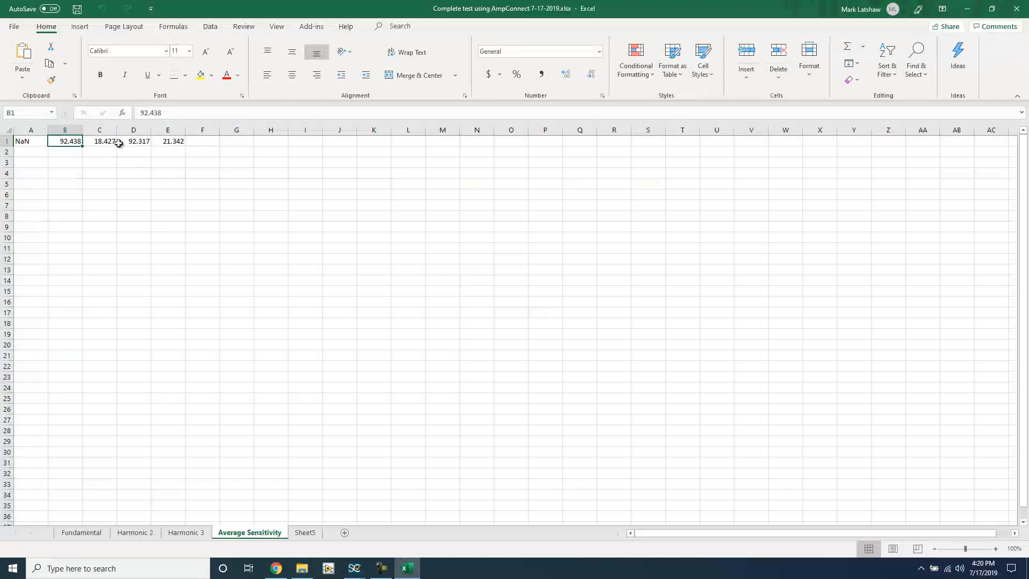
Step: Examine how the x, y and z columns of both runs are arranged on the Harmonic 3 sheet
click(186, 532)
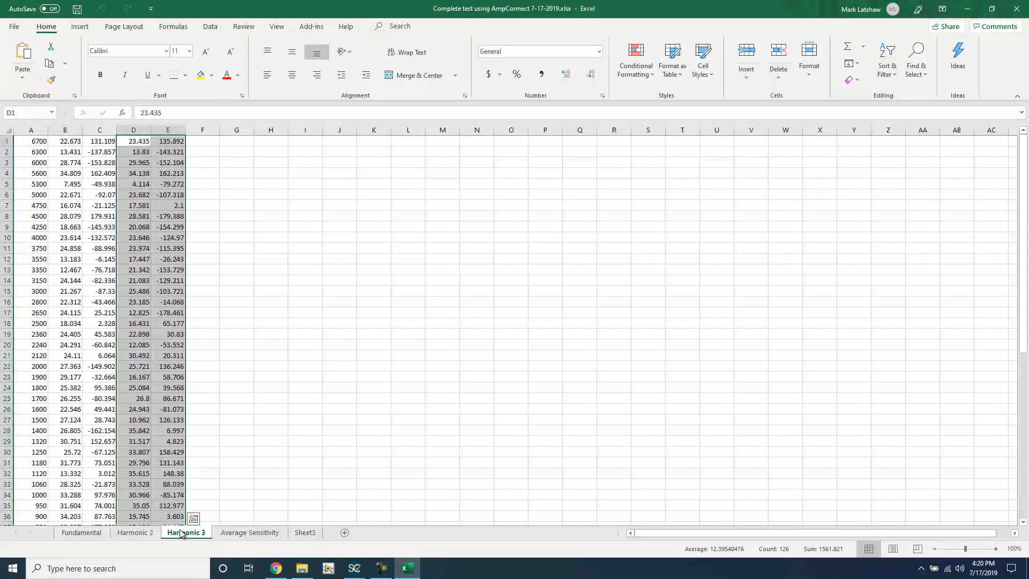
click(46, 153)
click(149, 142)
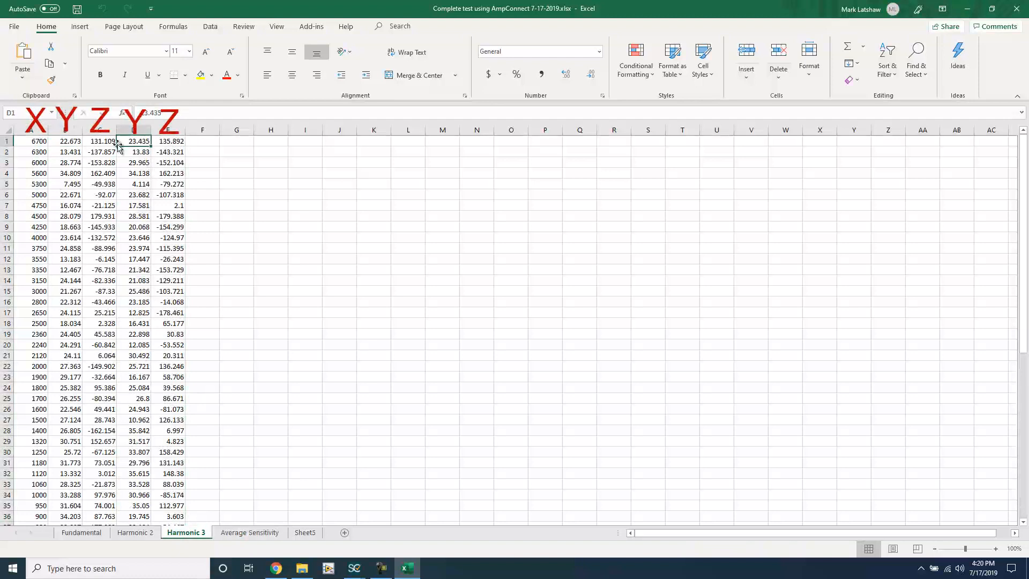
click(153, 142)
scroll(160, 268, down, 12)
scroll(59, 339, up, 12)
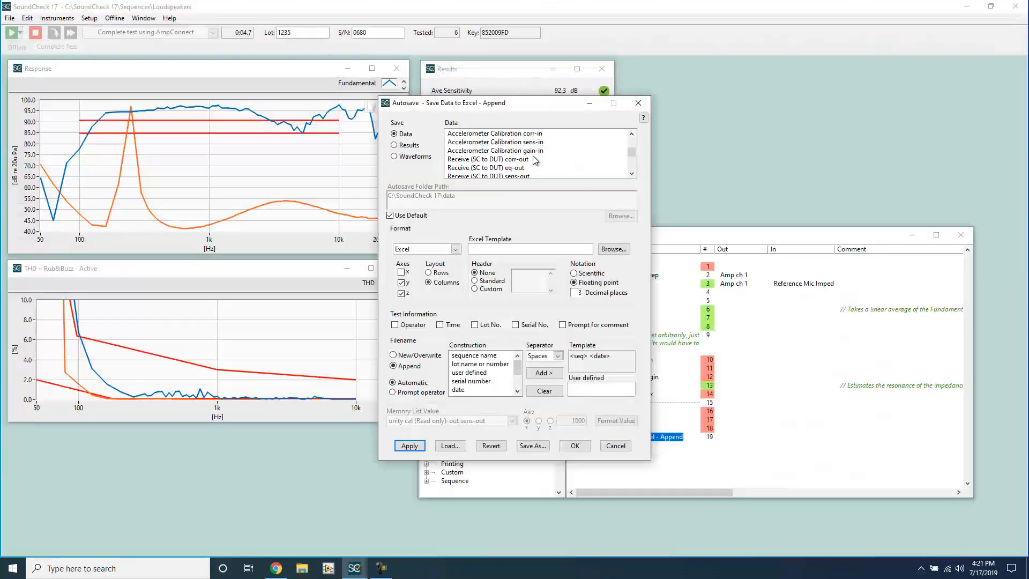
Step: Select only THD and Rub & Buzz as the data saved by the Save Data to Excel - Append step
scroll(533, 156, up, 10)
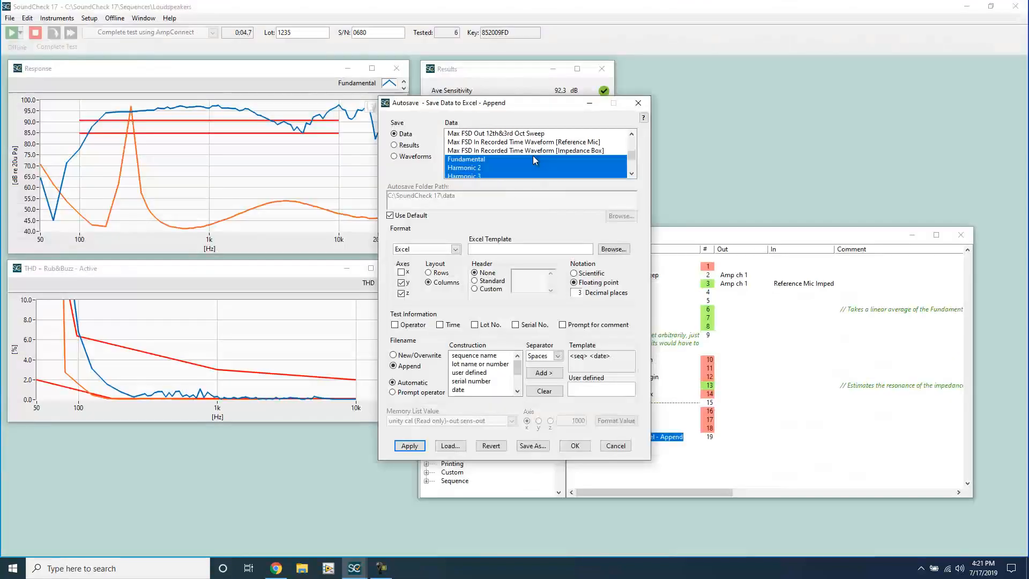
scroll(515, 153, down, 5)
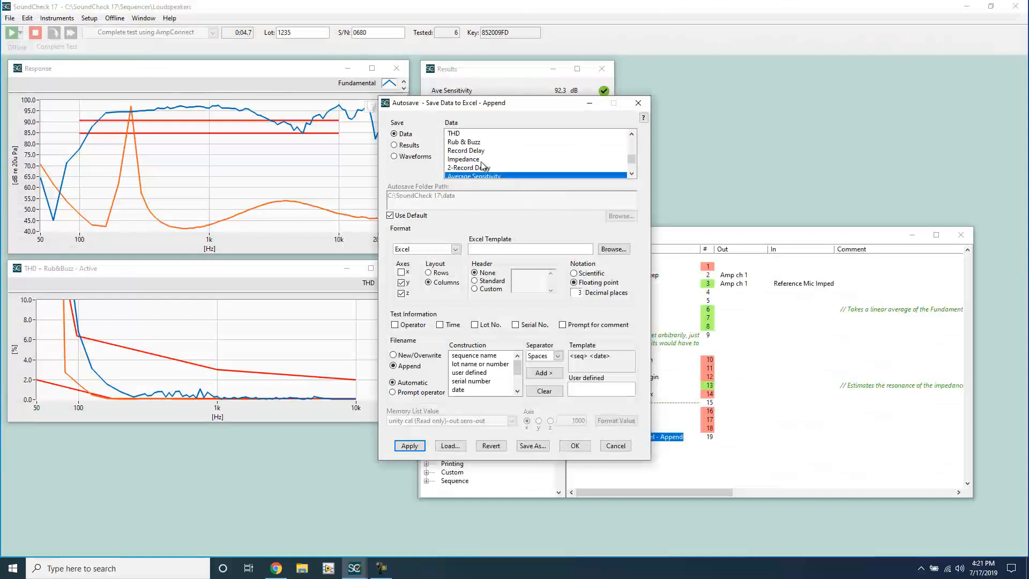
scroll(482, 165, down, 1)
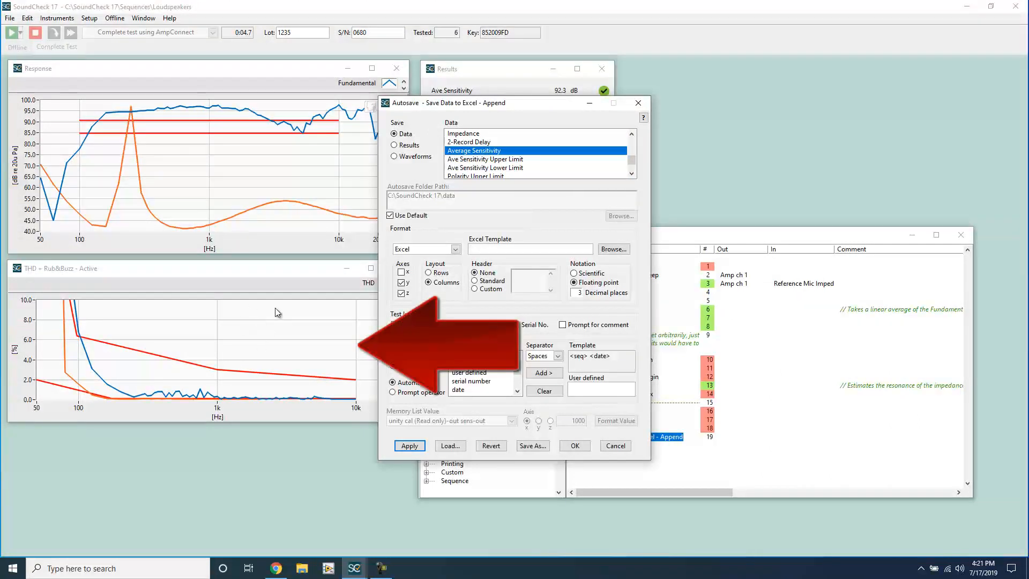
scroll(519, 139, up, 2)
click(480, 152)
ctrl+click(480, 160)
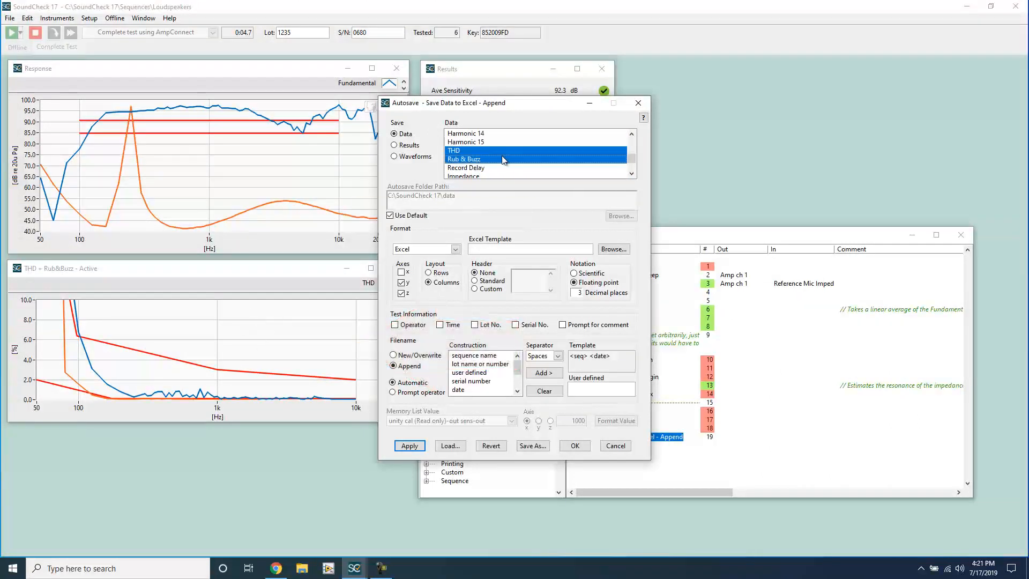
Step: Rebuild the data autosave step's filename template from the sequence name and serial number, and accept the settings
click(545, 392)
click(474, 355)
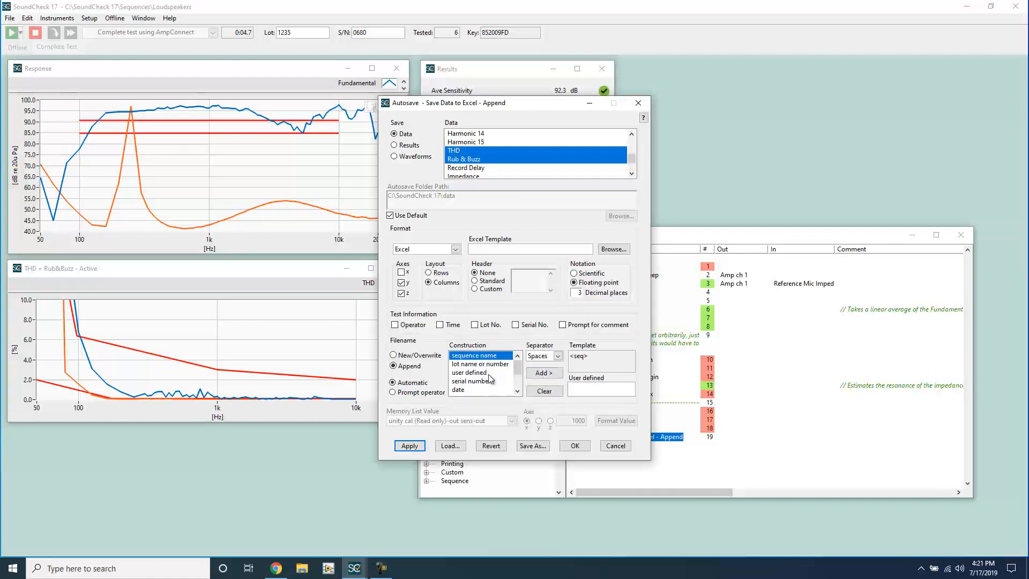
click(471, 381)
click(544, 373)
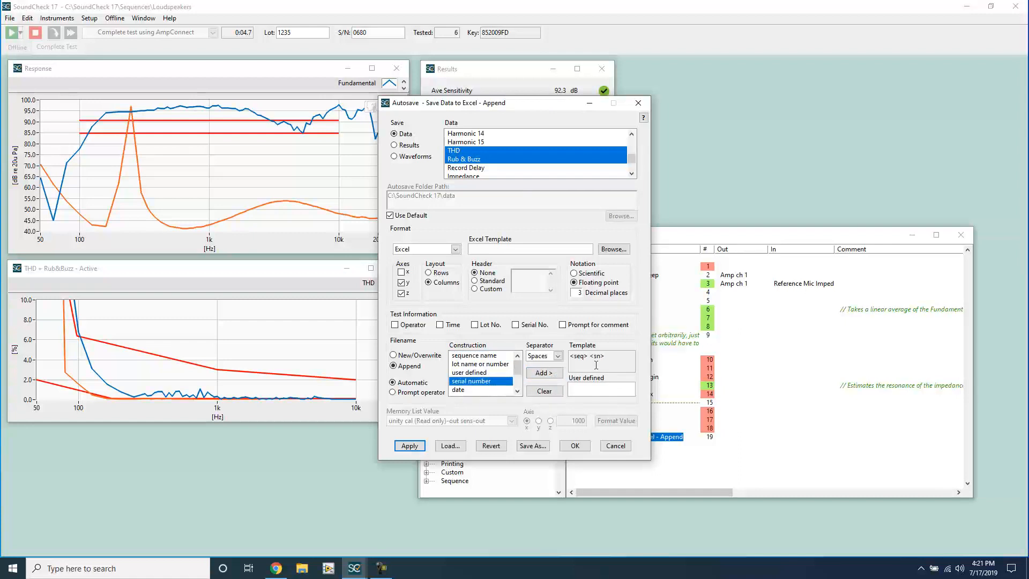
click(576, 445)
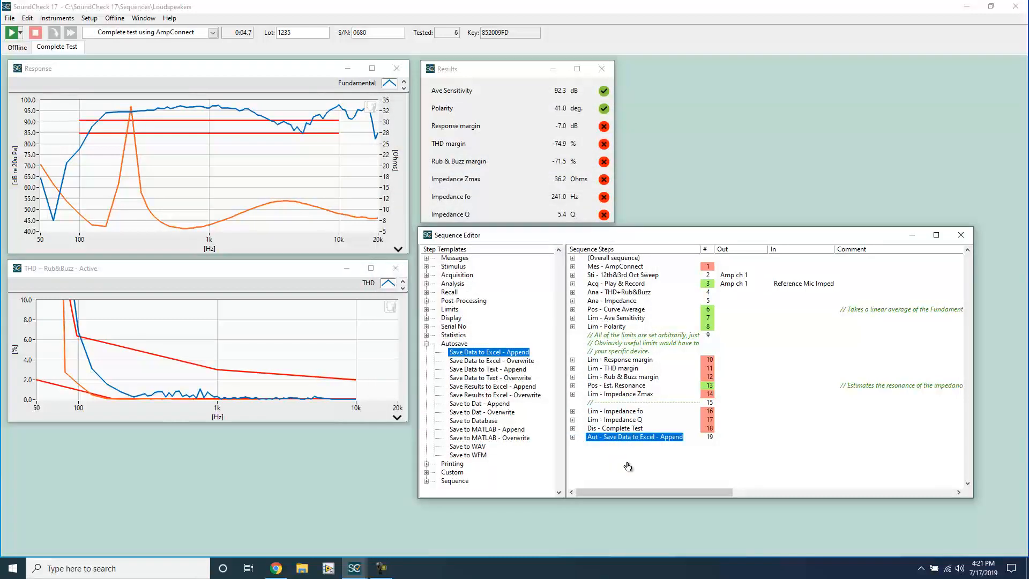
Step: Add an Auto increment serial number step at the sequence start and include operator, time and serial number in the data autosave step
click(427, 327)
drag(471, 336, 646, 266)
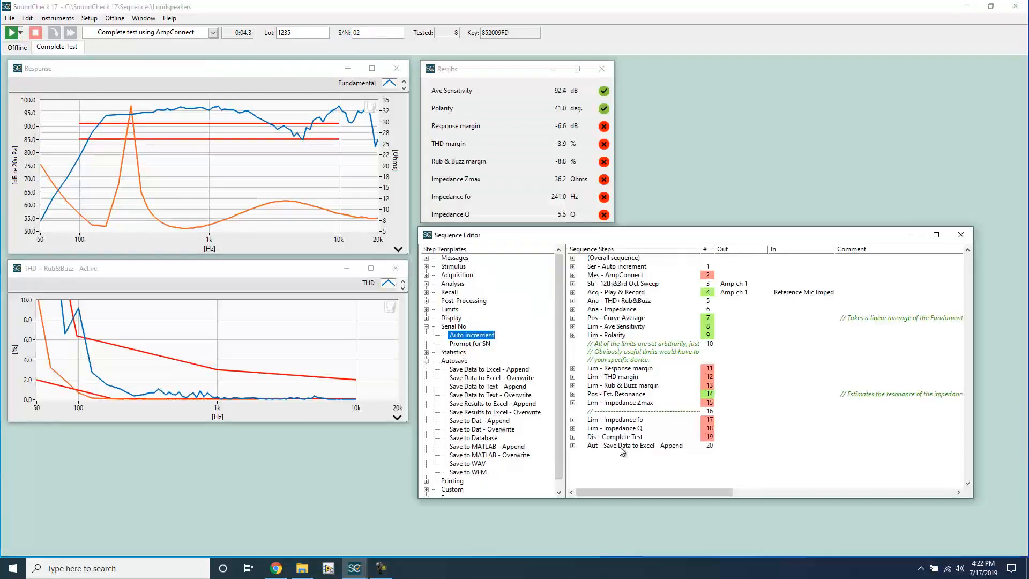
double_click(621, 447)
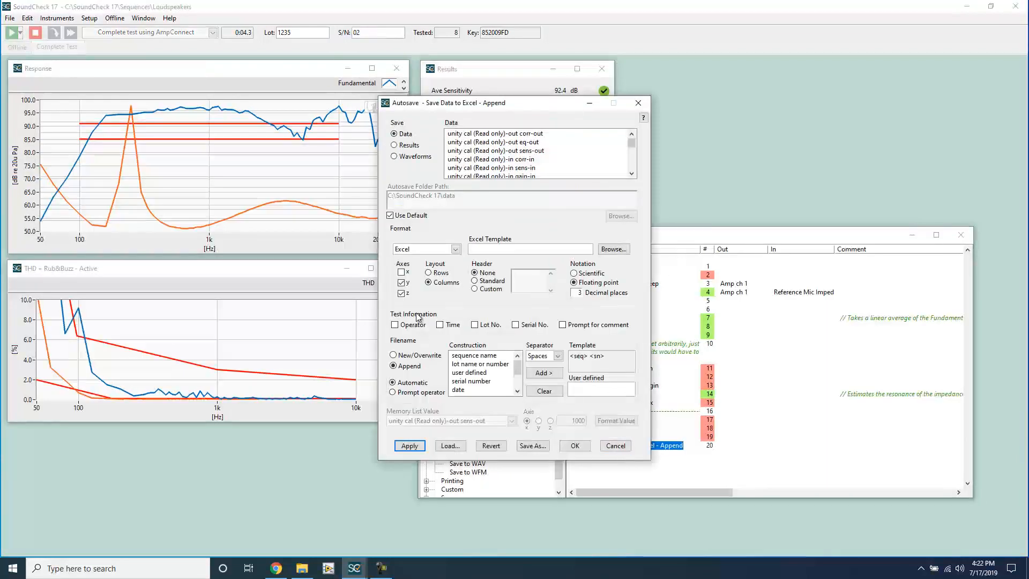
click(440, 326)
click(574, 446)
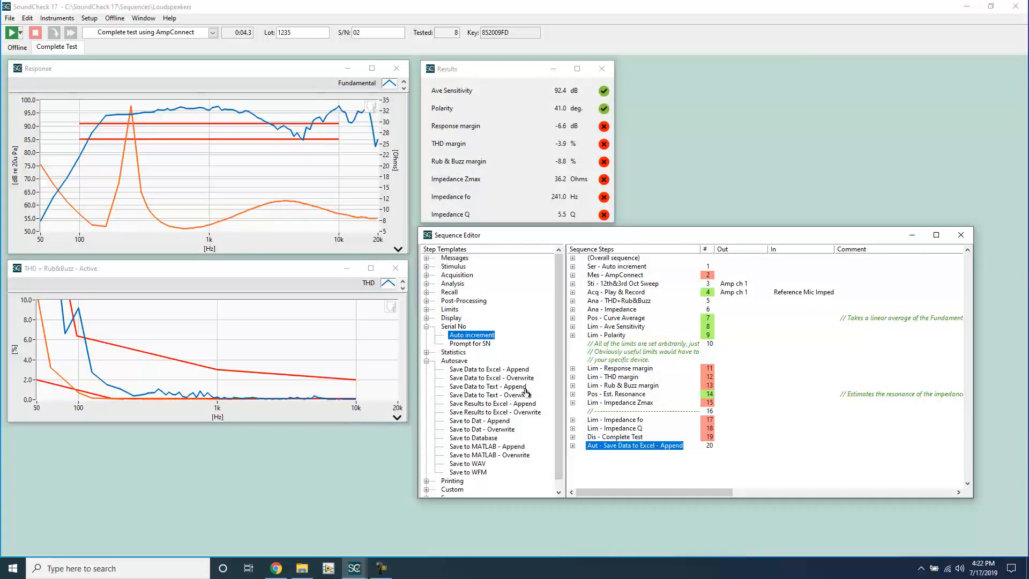
Step: Add a Save Results to Excel - Append step at the end of the sequence and select THD margin and Rub & Buzz margin
click(489, 405)
drag(507, 407, 621, 455)
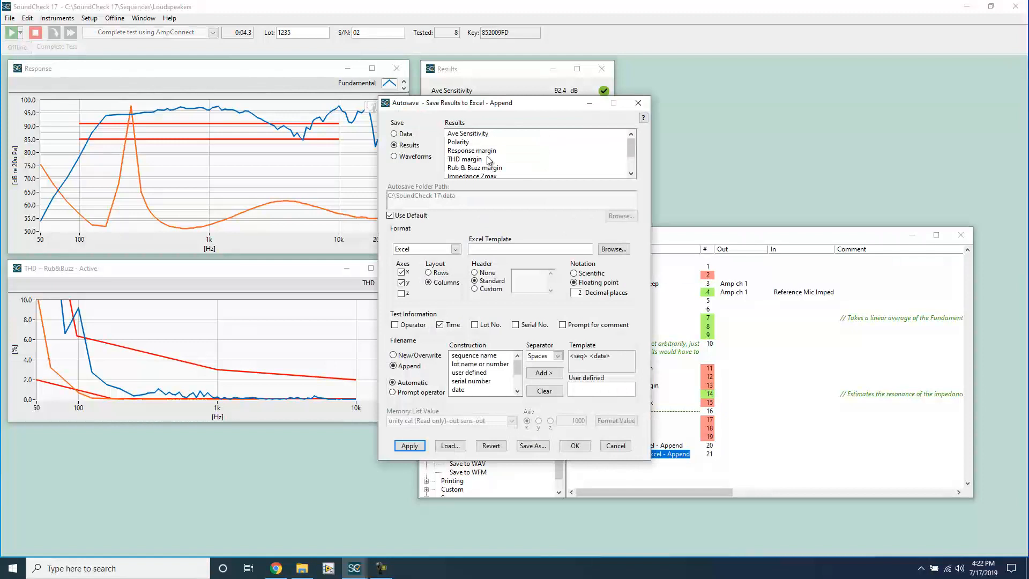
drag(492, 163, 487, 170)
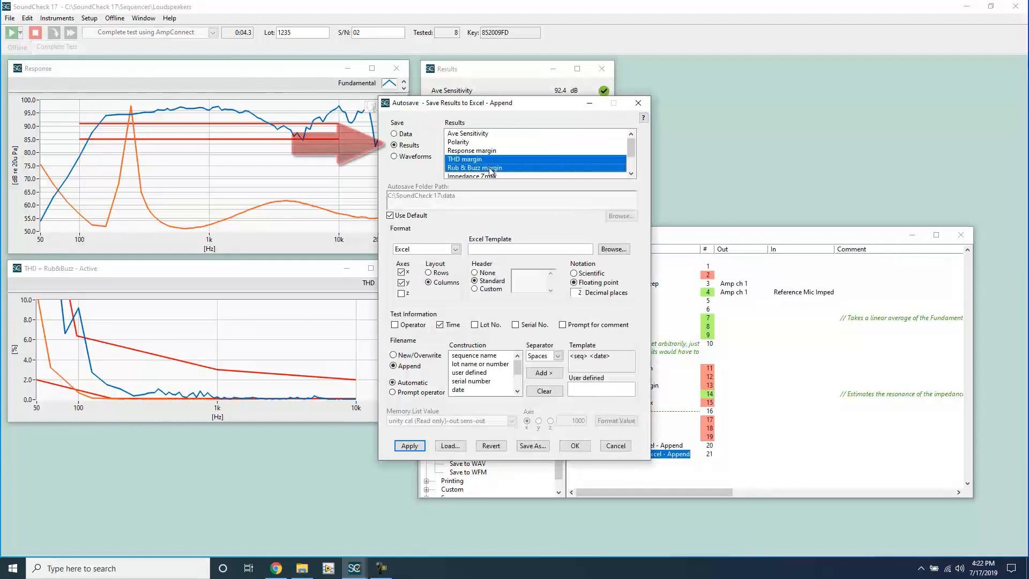
Step: Rebuild the results autosave step's filename template from the sequence name and serial number
click(544, 391)
click(489, 356)
click(542, 373)
click(481, 381)
click(542, 374)
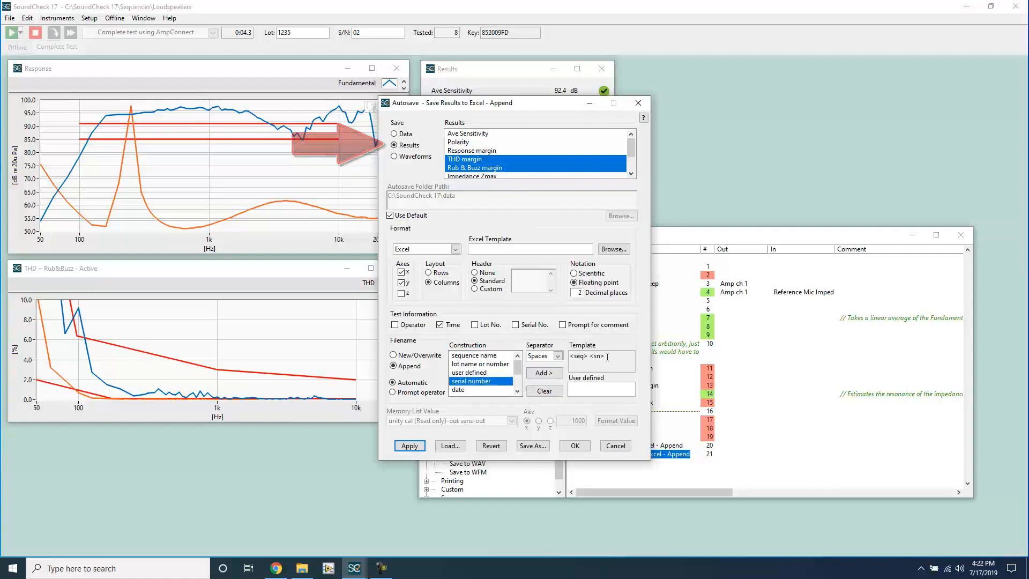
Step: Add the operator and serial number to the results autosave step's test information and accept the settings
click(427, 328)
click(534, 328)
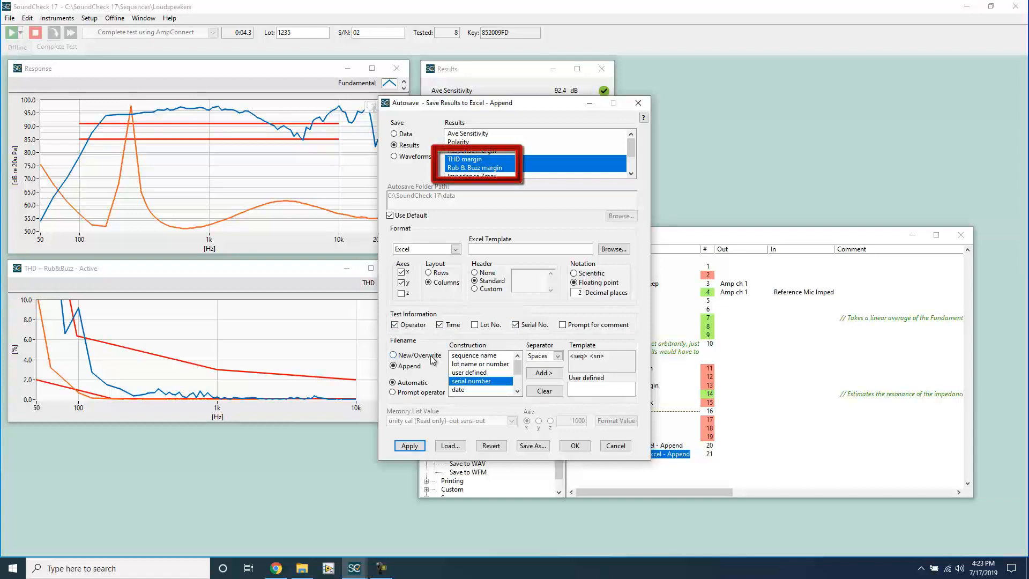
click(569, 452)
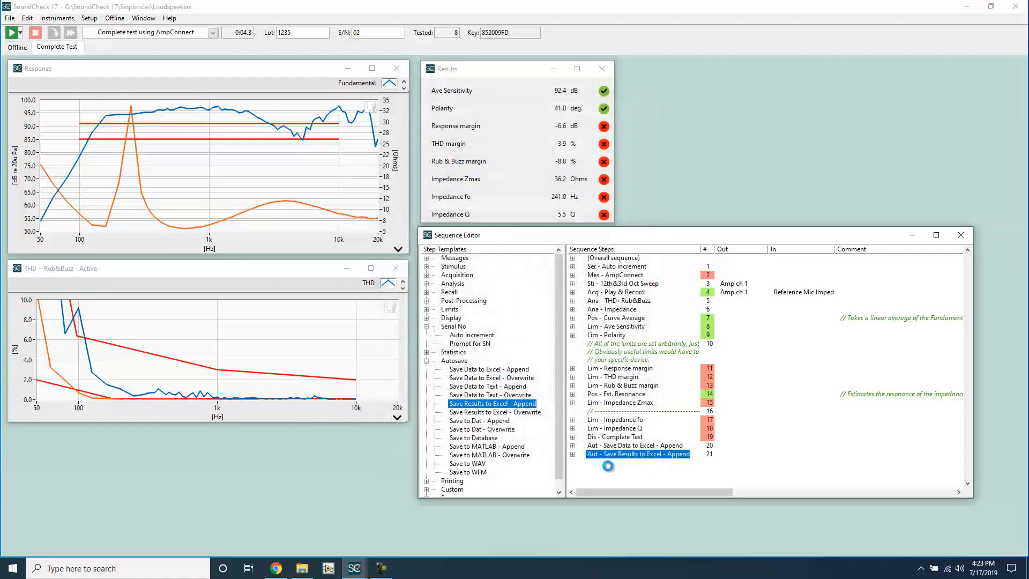
Step: Run the sequence and open the saved workbook Complete test using AmpConnect 03.xlsx from the SoundCheck 17 data folder
click(10, 33)
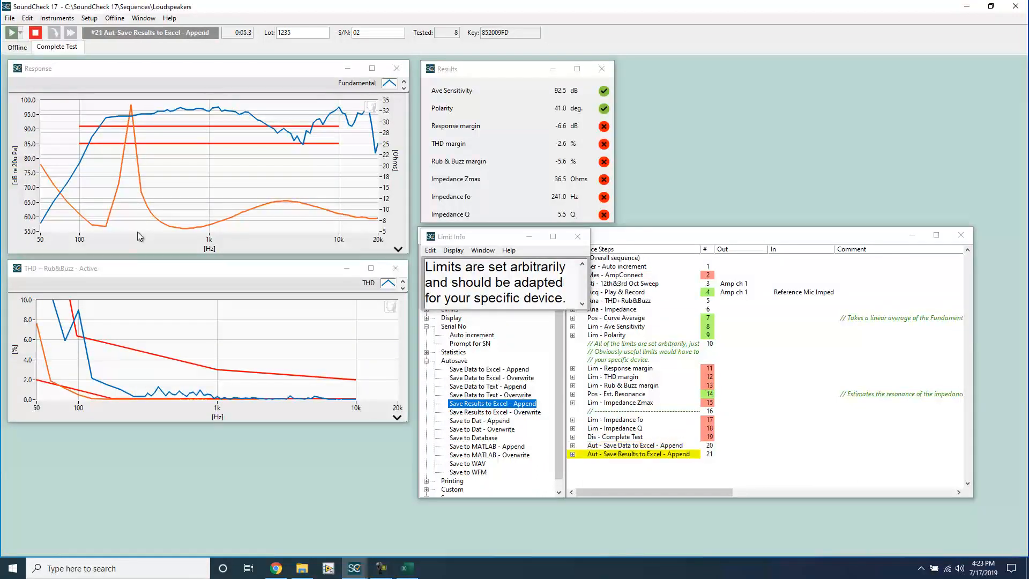
click(302, 568)
click(222, 308)
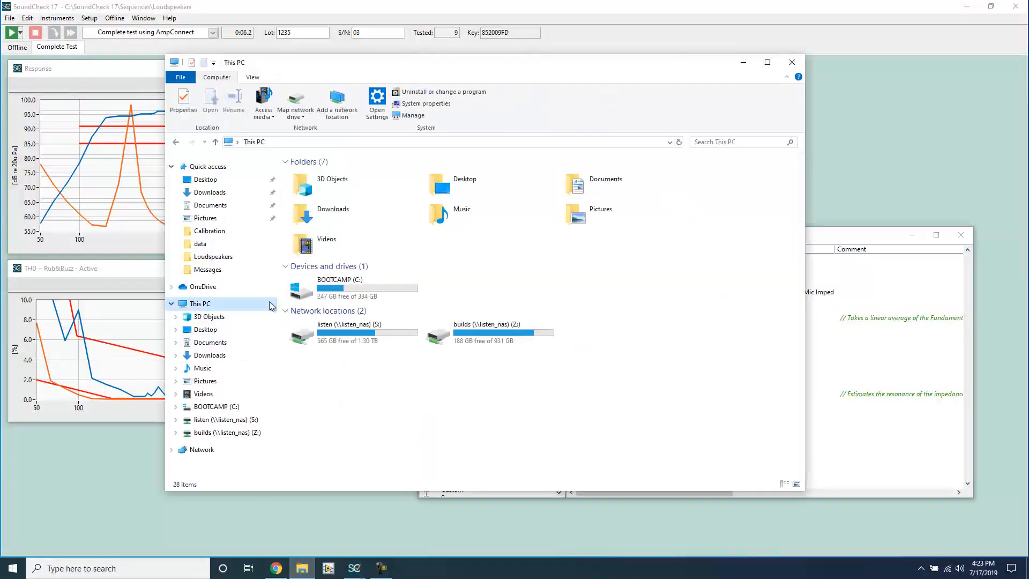
double_click(373, 288)
double_click(374, 289)
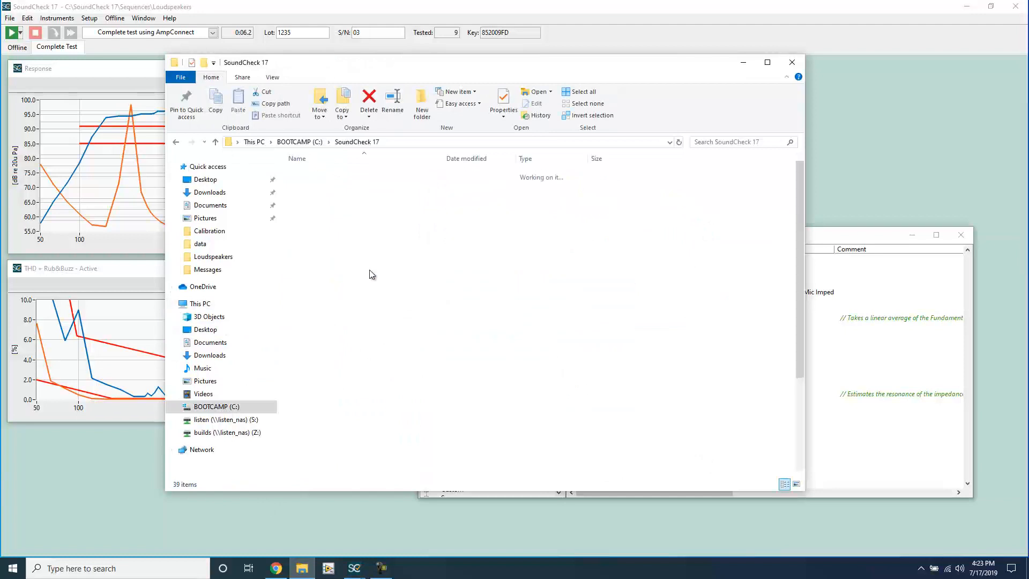
double_click(332, 197)
click(423, 175)
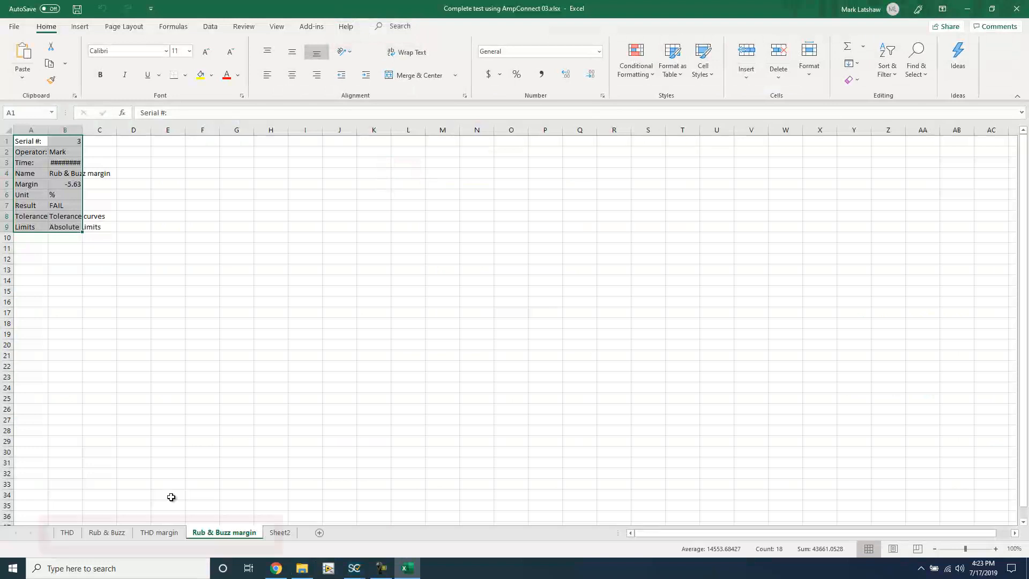
Step: Examine the saved data and results on the THD, Rub & Buzz, THD margin and Rub & Buzz margin sheets
click(67, 532)
click(105, 532)
click(159, 533)
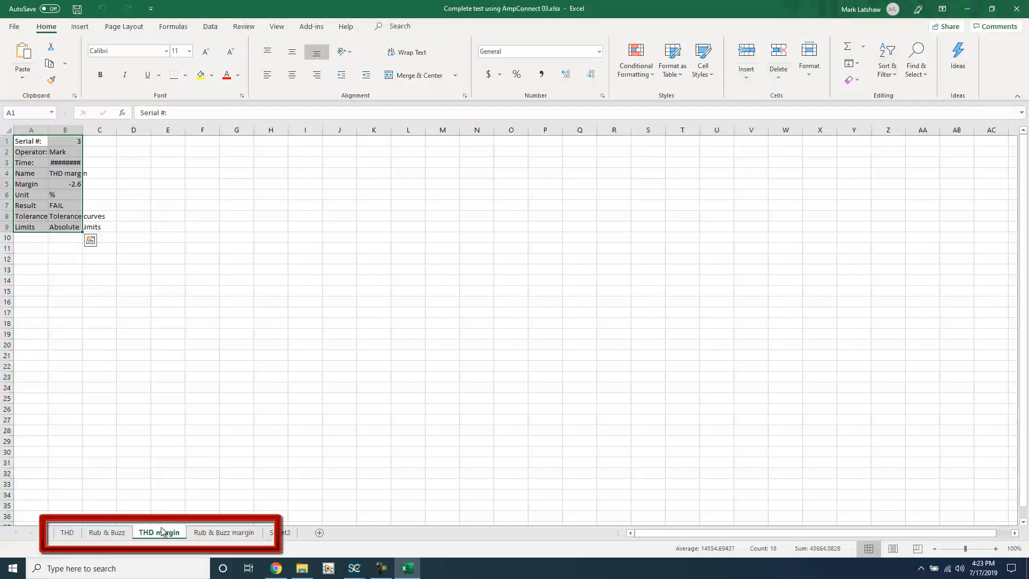
click(213, 532)
click(249, 380)
click(161, 532)
click(107, 533)
click(68, 533)
click(265, 289)
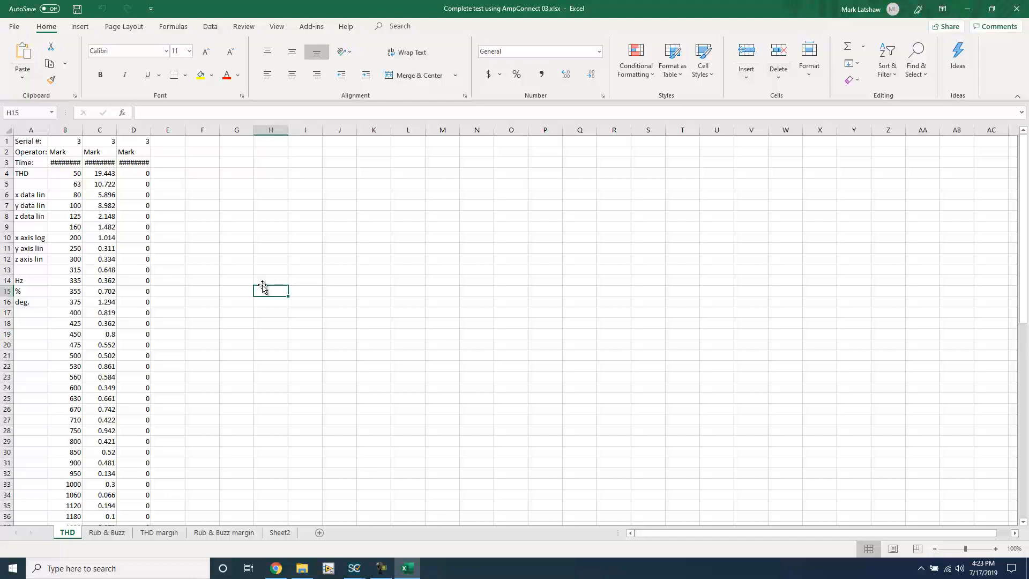
Step: Move Sheet2 in front of the THD sheet and rename it Overall Report
drag(280, 533, 68, 532)
double_click(71, 532)
text(Overall Report)
key(Return)
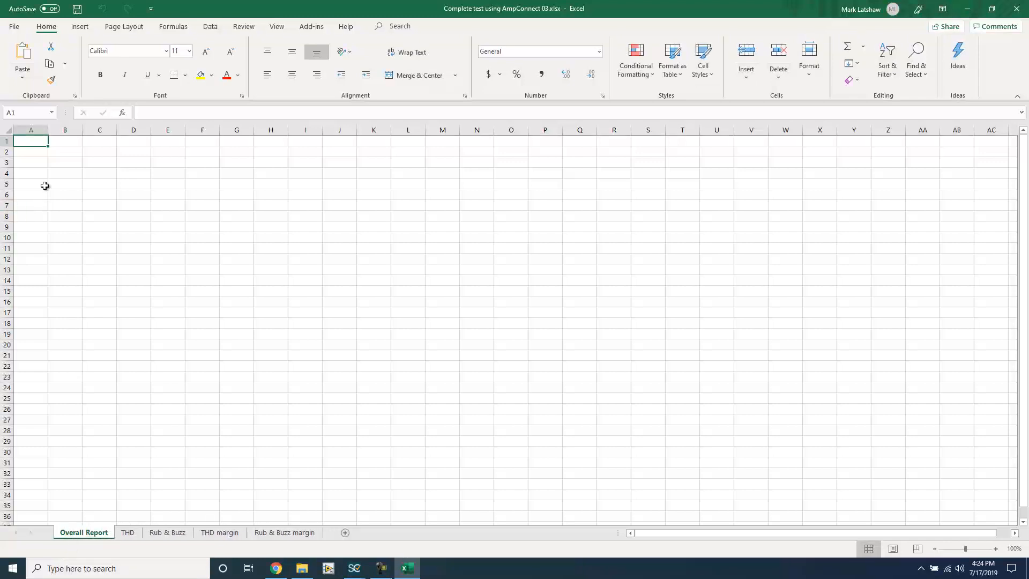
Step: Enter the label Operator: in A1 of Overall Report and link A2 to the operator in cell B2 of the THD sheet
click(39, 141)
text(Operator:)
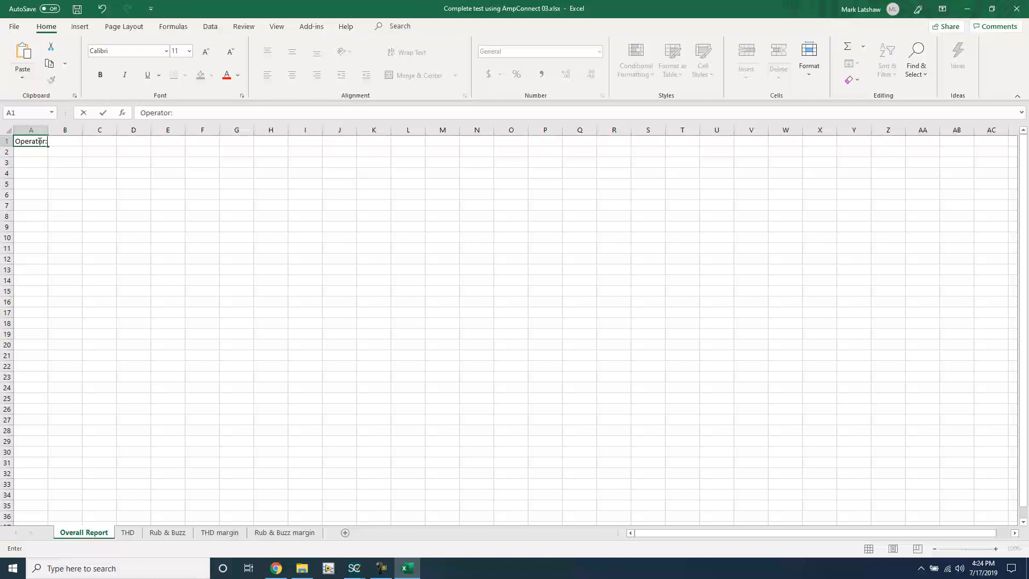
key(Return)
text(=)
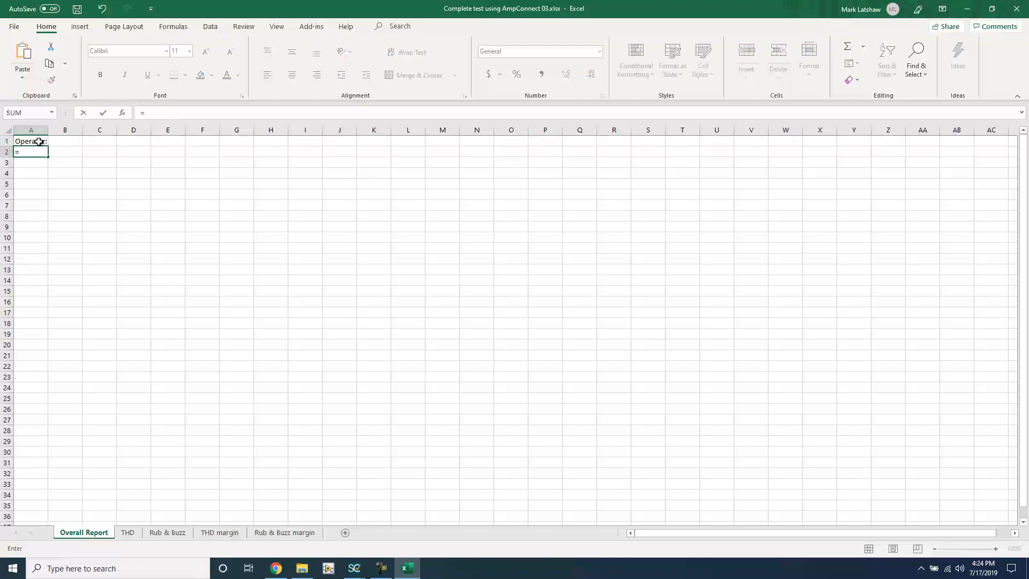
click(129, 533)
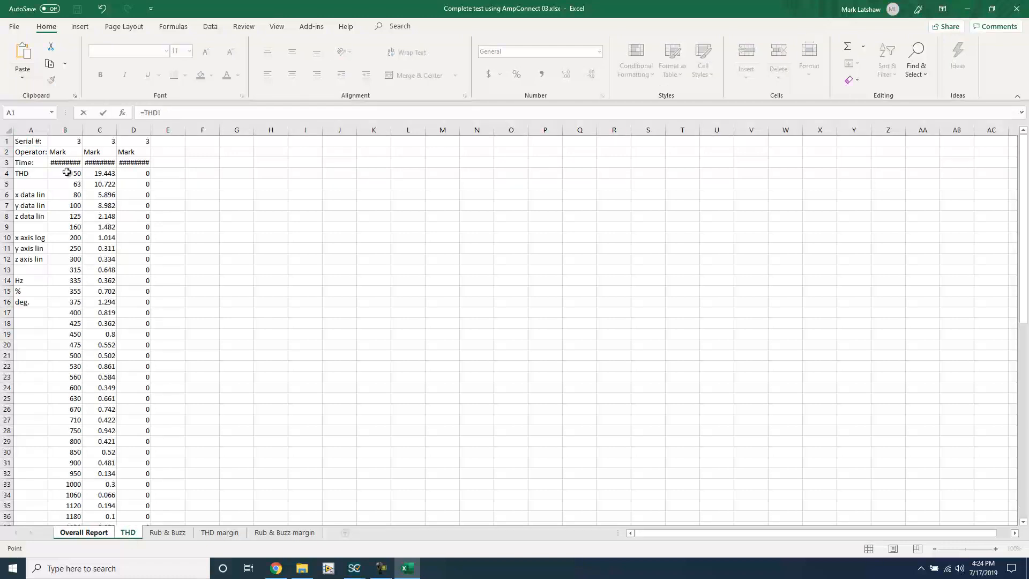
click(67, 154)
key(Return)
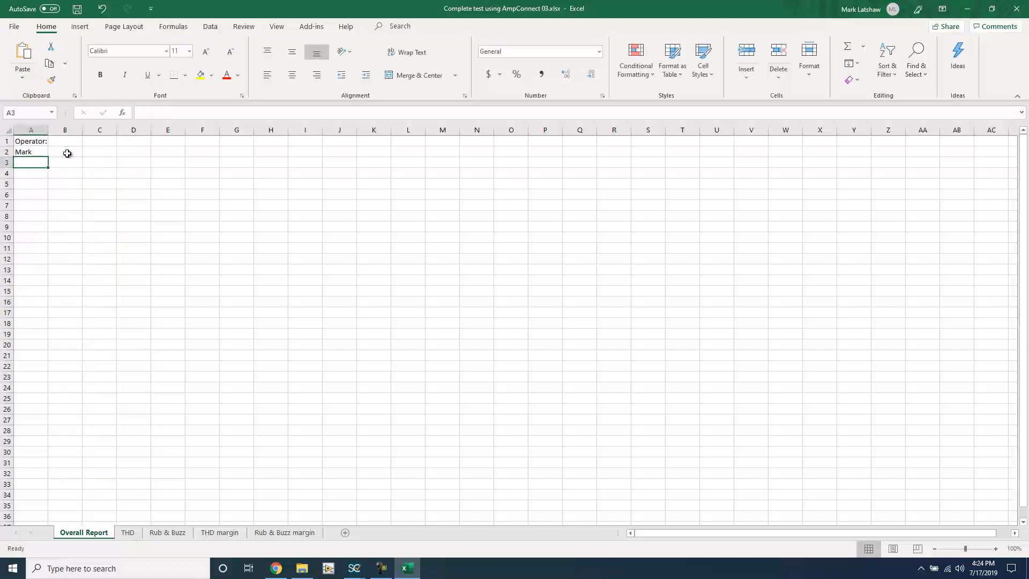
Step: Enter the label Date: in A4 and link A5 to the time in cell B3 of the THD sheet
click(33, 176)
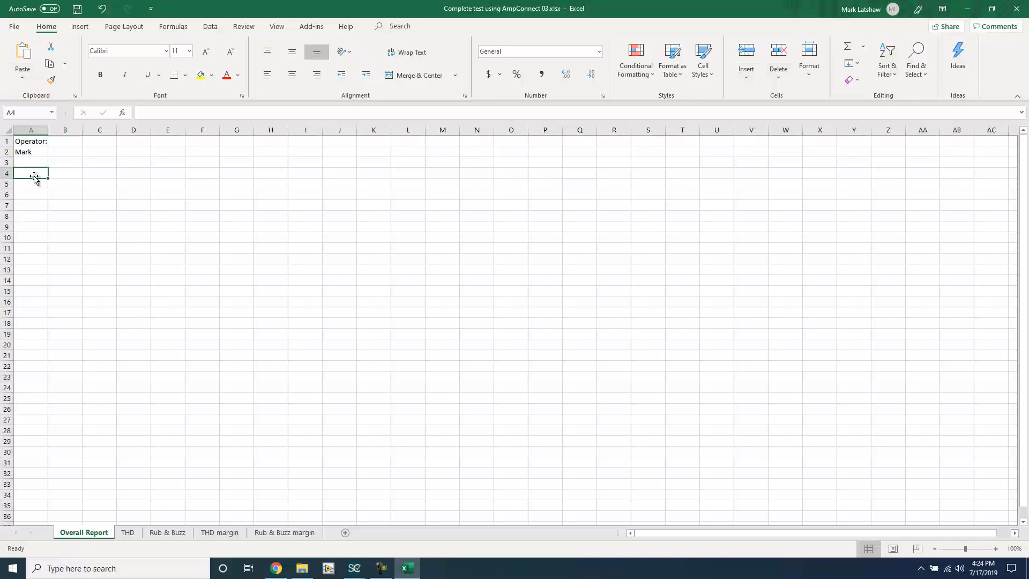
text(Date:)
key(Return)
text(=)
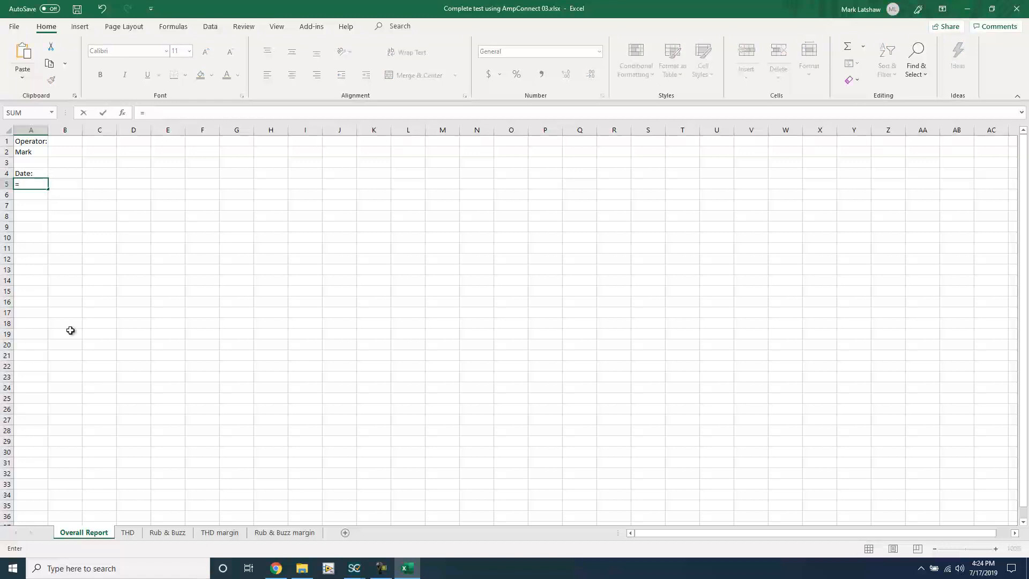
click(127, 533)
click(62, 163)
key(Return)
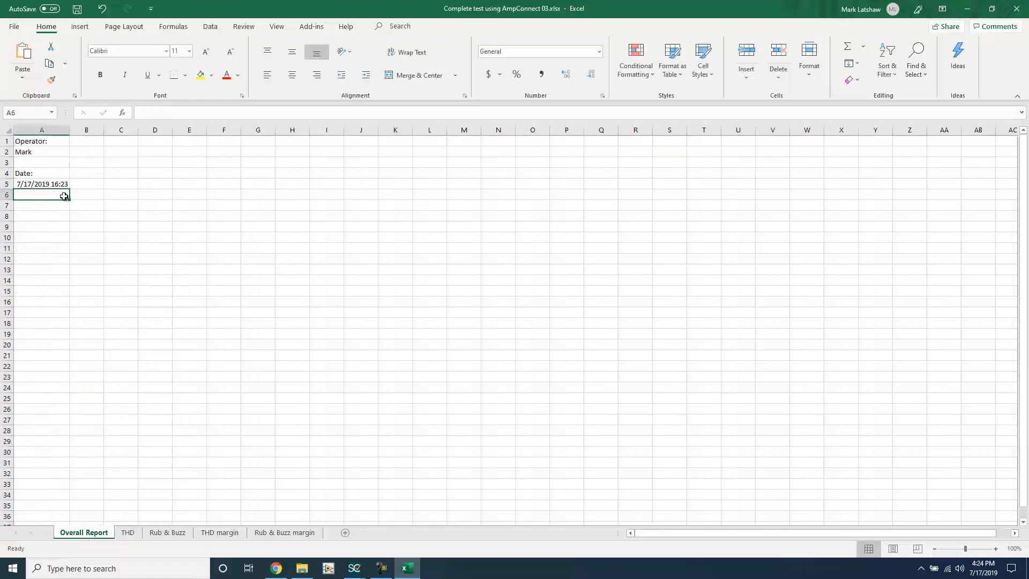
Step: Enter the label THD Pass? in A7 and link A8 to the result in cell B7 of the THD margin sheet
click(47, 205)
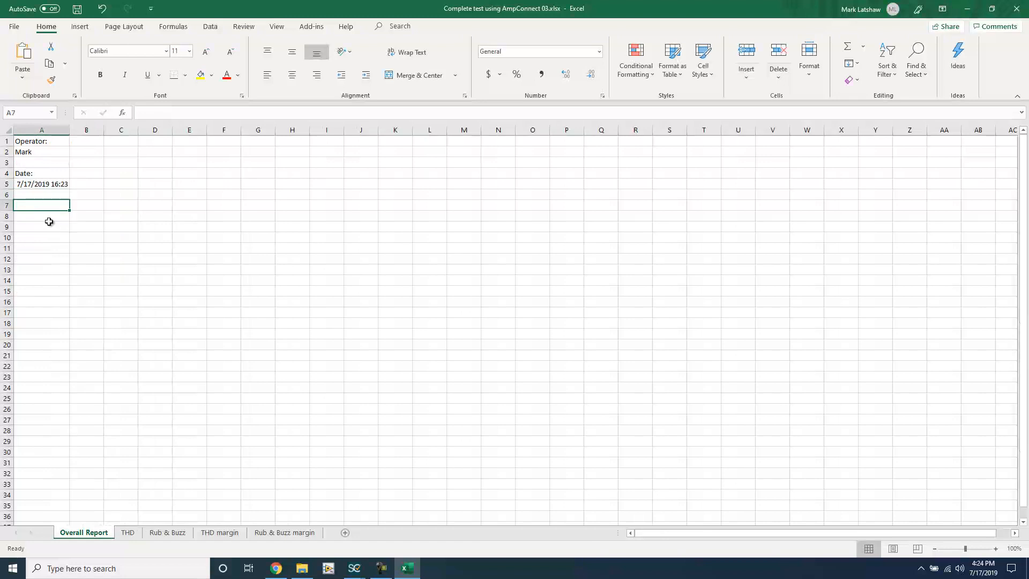
text(THD Pass?)
key(Return)
text(=)
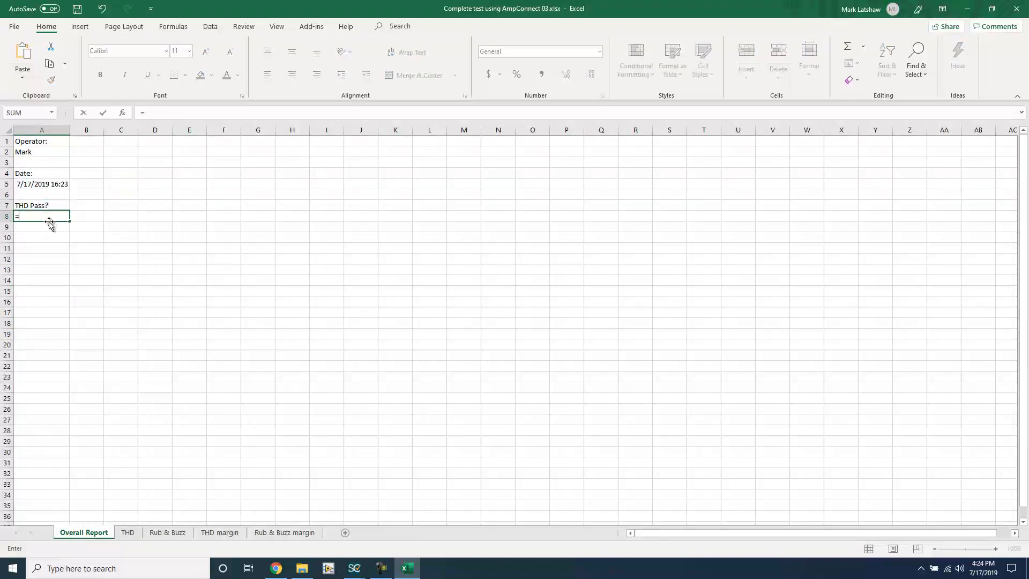
click(213, 533)
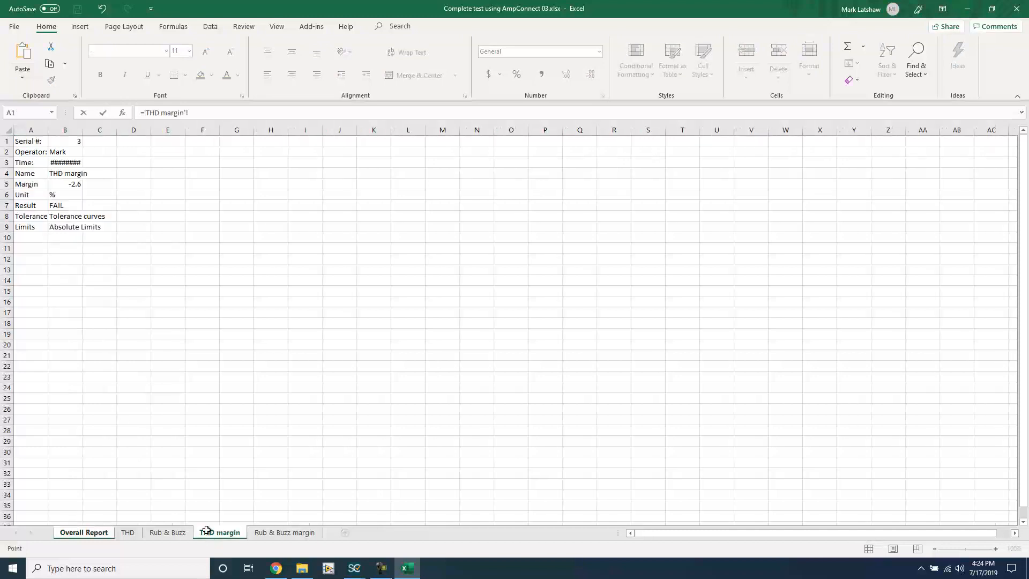
click(63, 204)
key(Return)
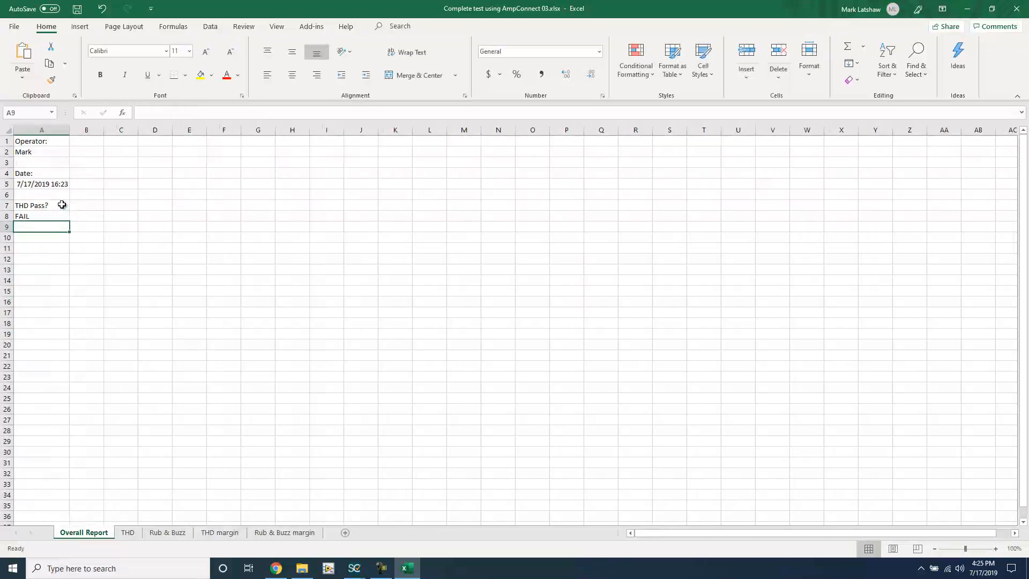
Step: Enter the label R&B Pass? in A10 and link A11 to the result in cell B7 of the Rub & Buzz margin sheet
click(41, 237)
text(R&B)
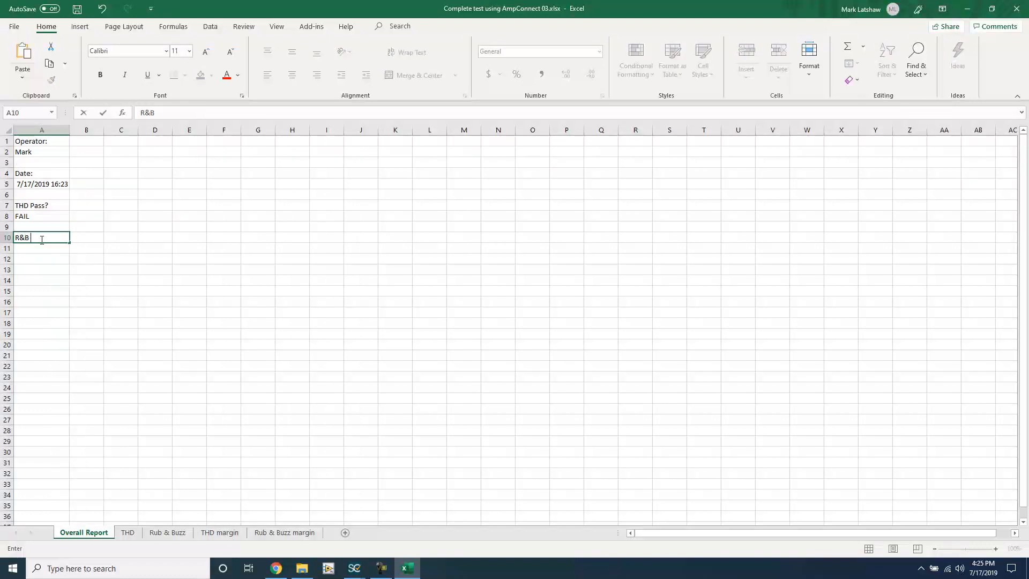
text( Pass?)
key(Return)
text(=)
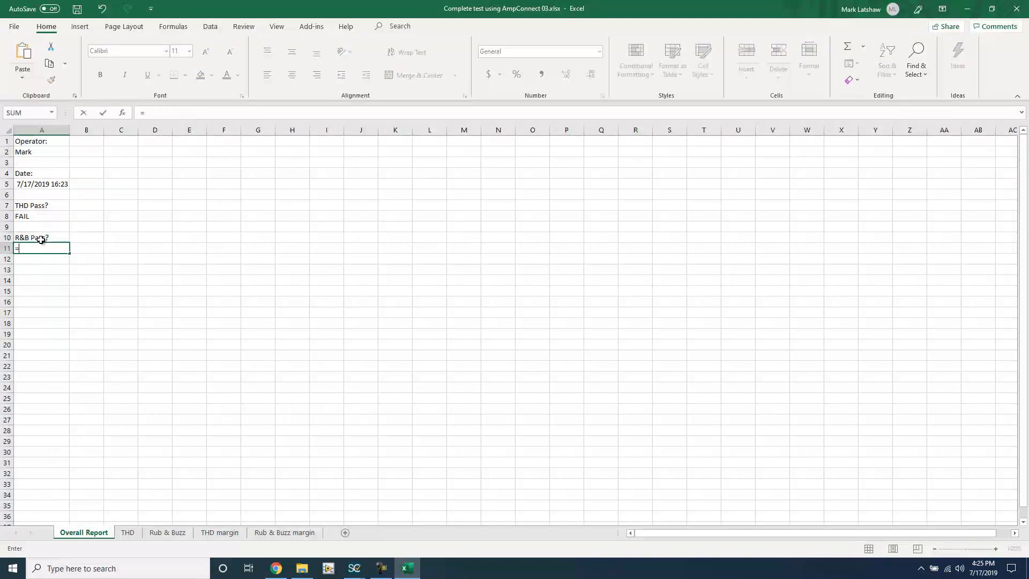
click(275, 532)
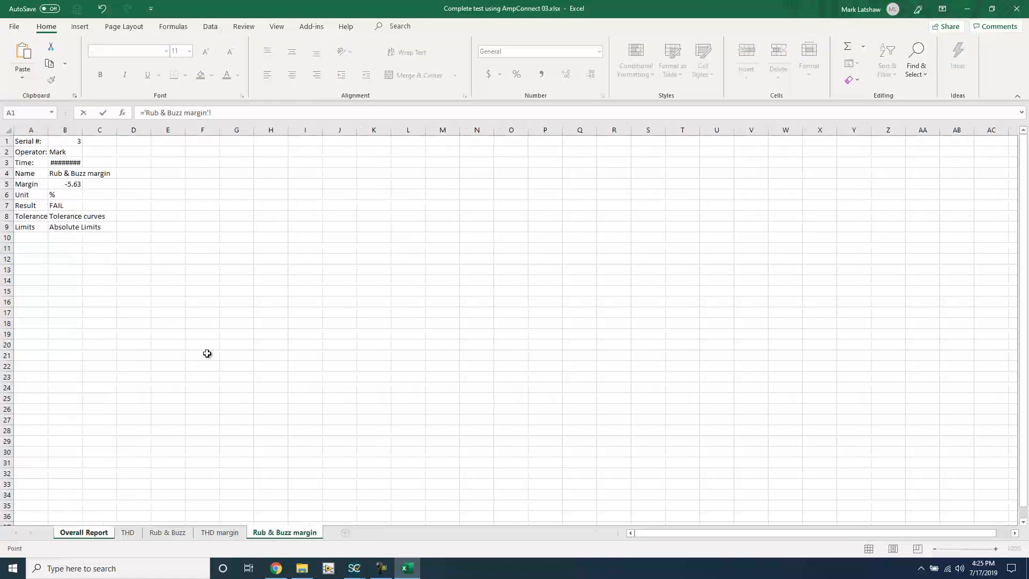
click(65, 207)
key(Return)
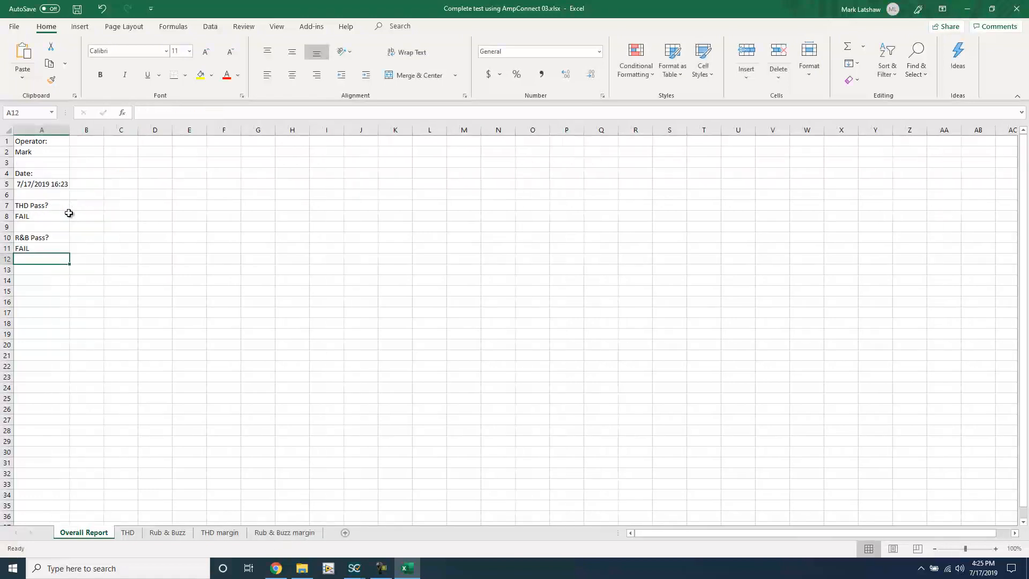
Step: Insert a basic 2-D line chart on Overall Report that plots C4:C73 of the THD sheet
click(60, 289)
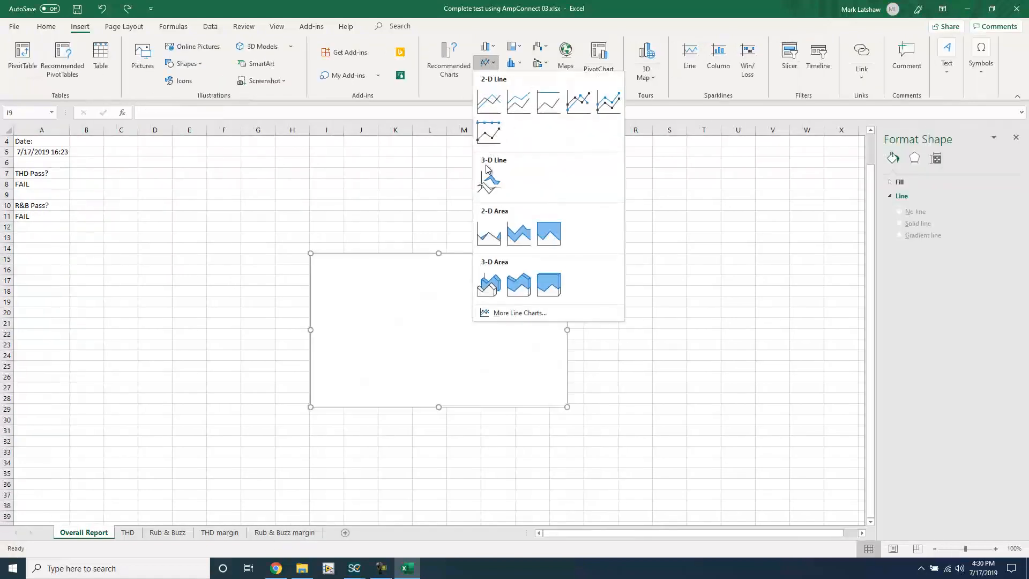
click(486, 108)
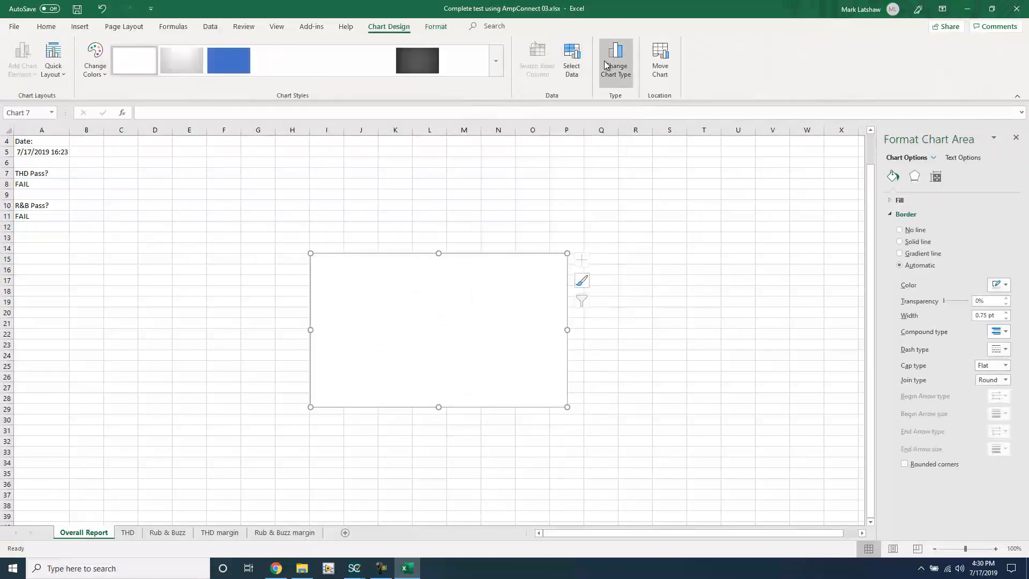
click(572, 59)
click(127, 532)
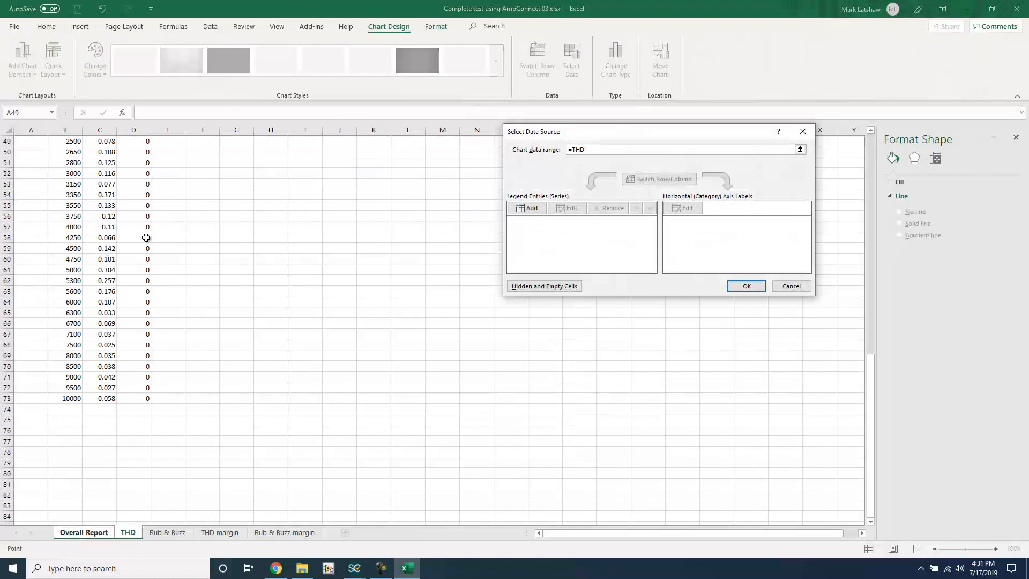
scroll(129, 236, up, 15)
click(106, 171)
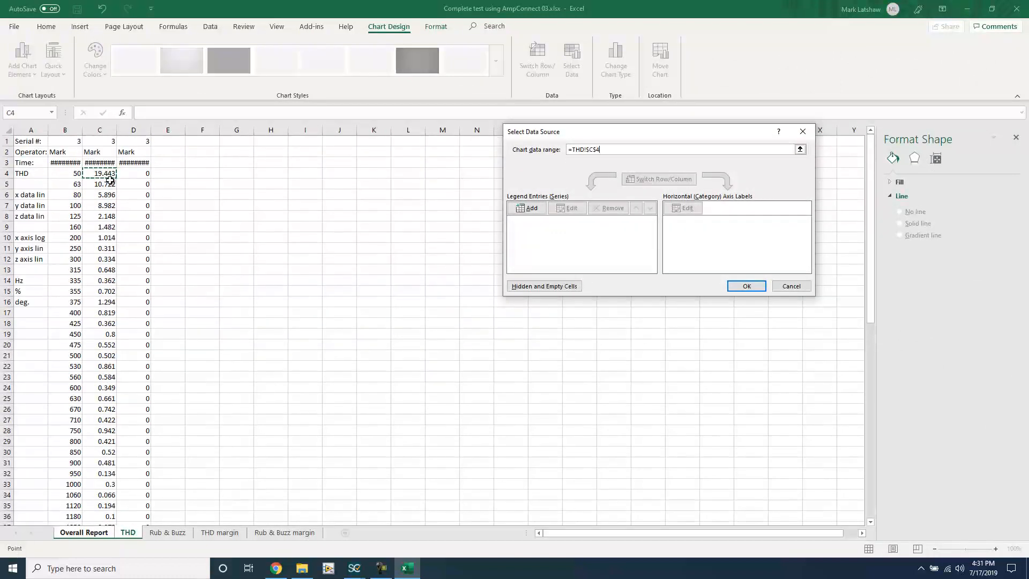
scroll(106, 344, down, 13)
shift+click(105, 494)
click(746, 285)
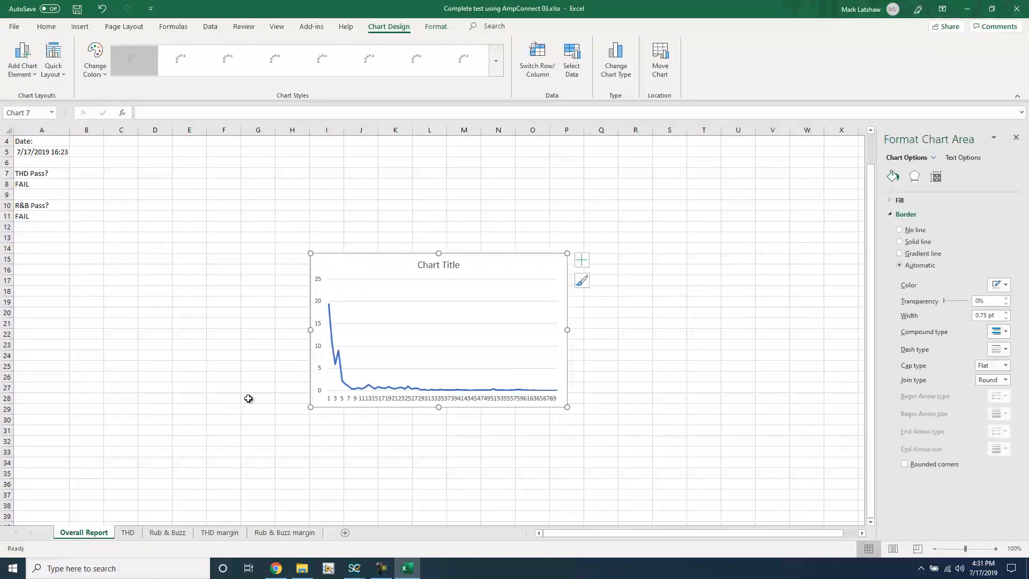
Step: Set the chart's horizontal axis labels to the frequencies in B4:B73 of the THD sheet
click(572, 63)
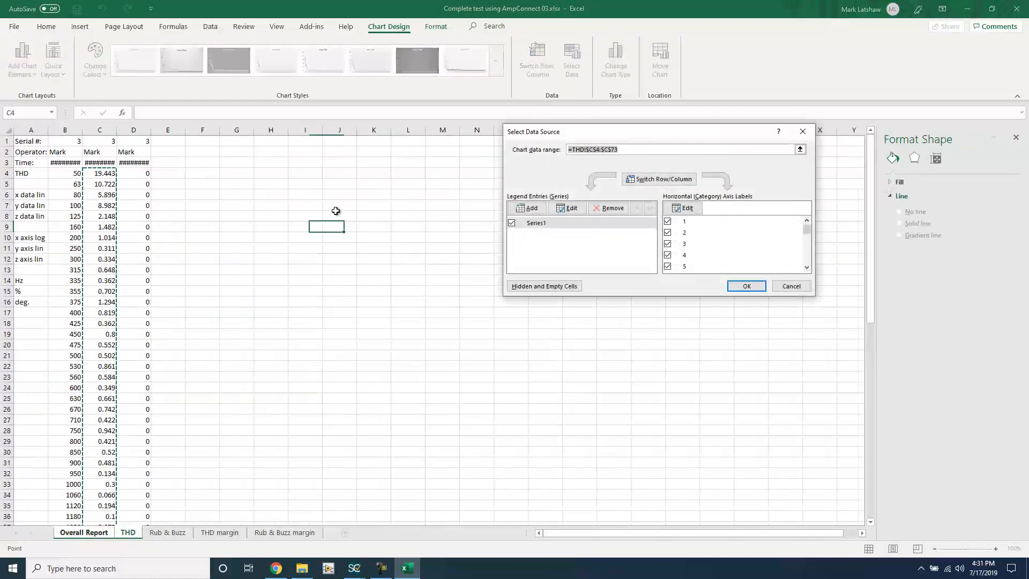
click(680, 208)
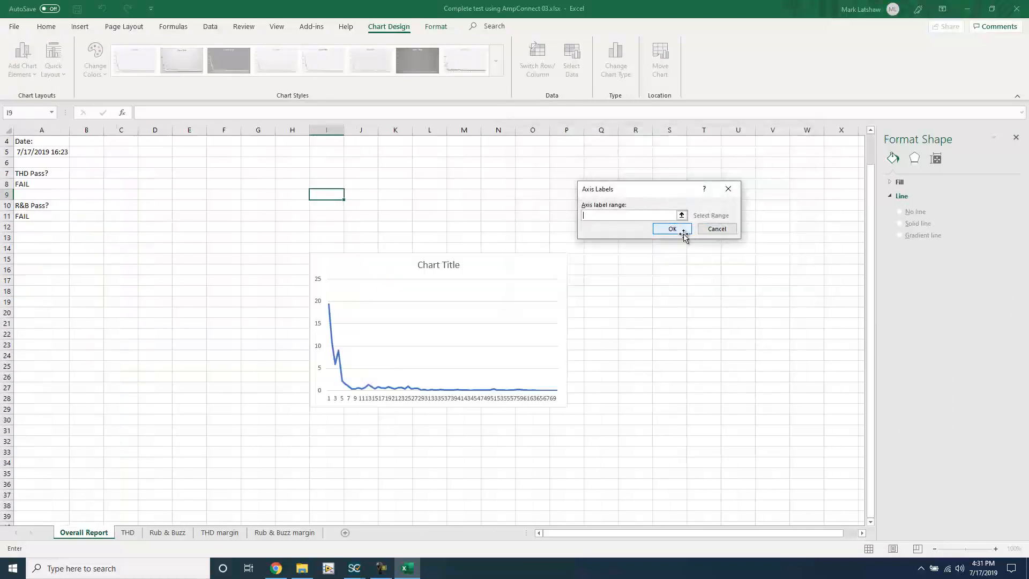
click(128, 533)
click(74, 174)
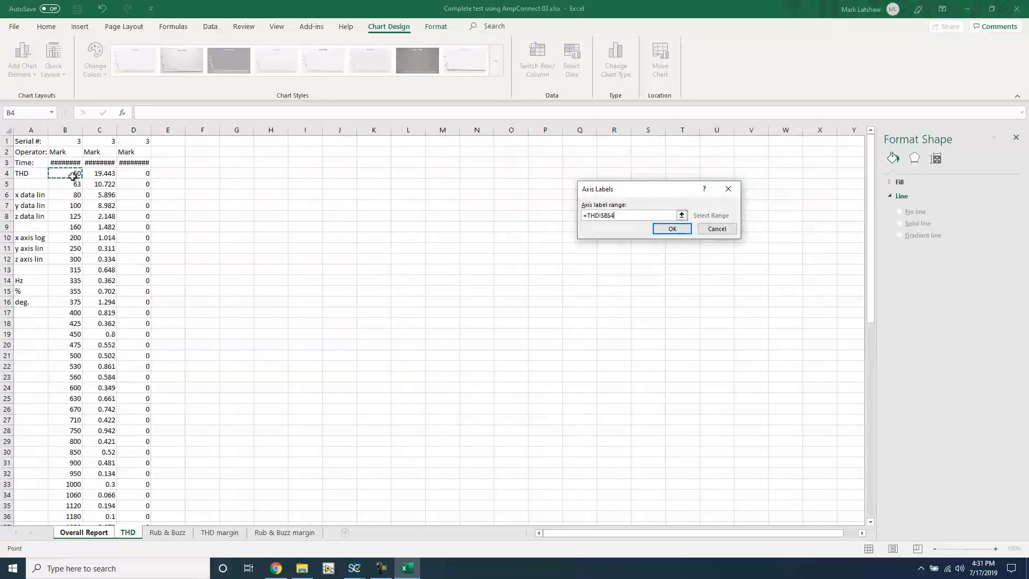
scroll(75, 401, down, 7)
scroll(75, 401, down, 8)
shift+click(72, 429)
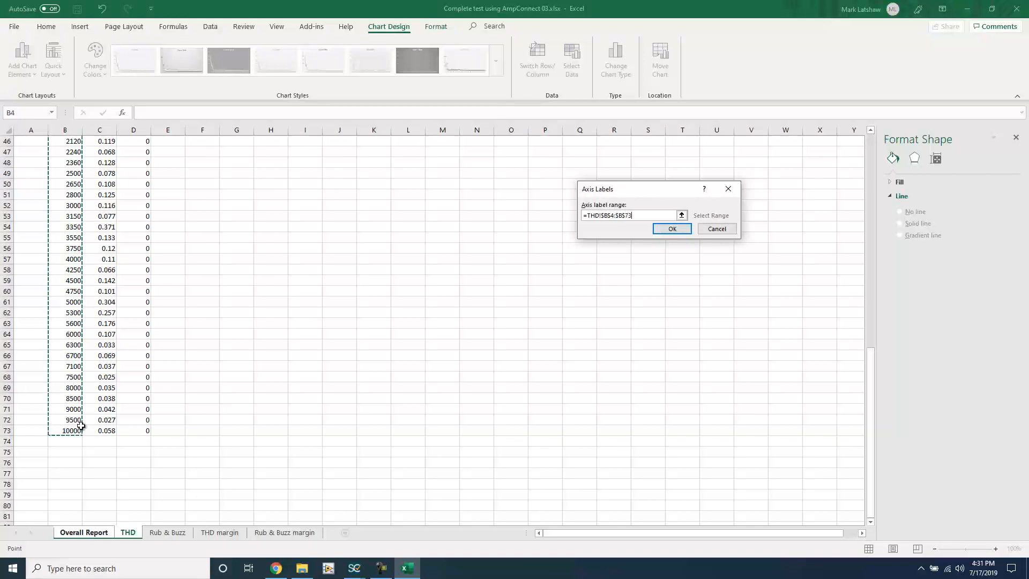
click(656, 231)
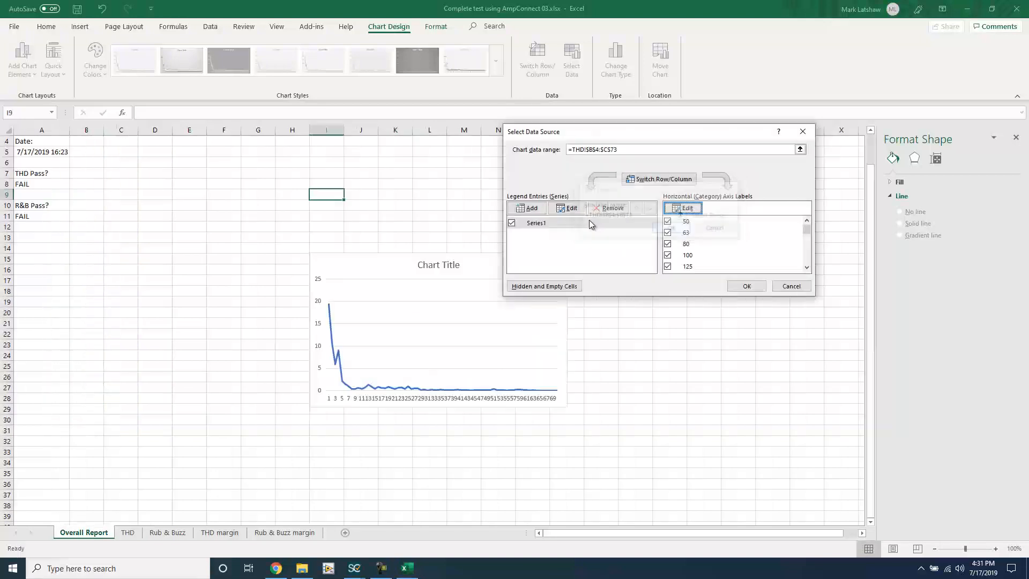
click(738, 285)
Step: Title the chart THD and move it below the pass/fail results, near column A
click(448, 265)
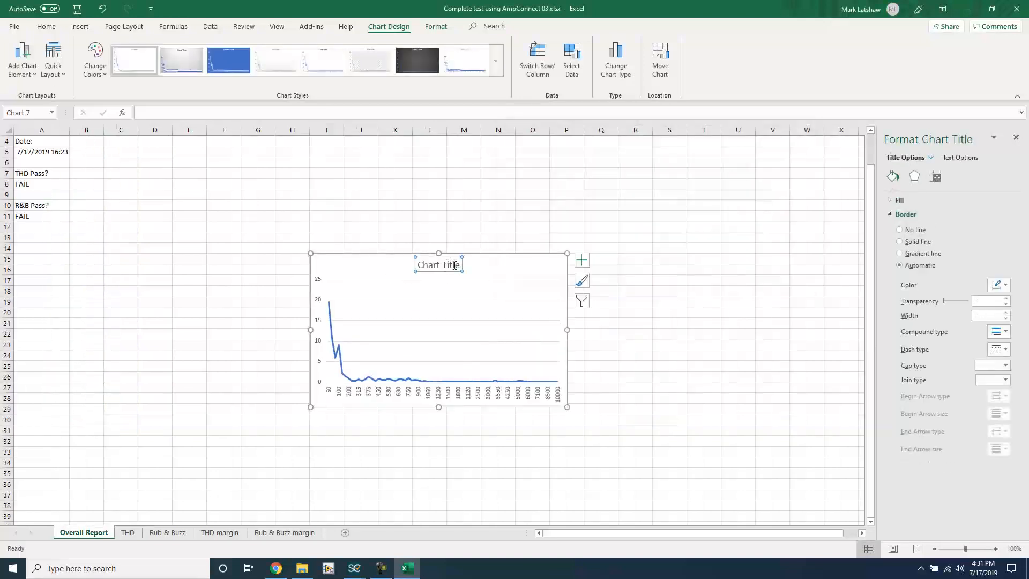
drag(460, 265, 364, 264)
text(THD)
drag(480, 264, 254, 264)
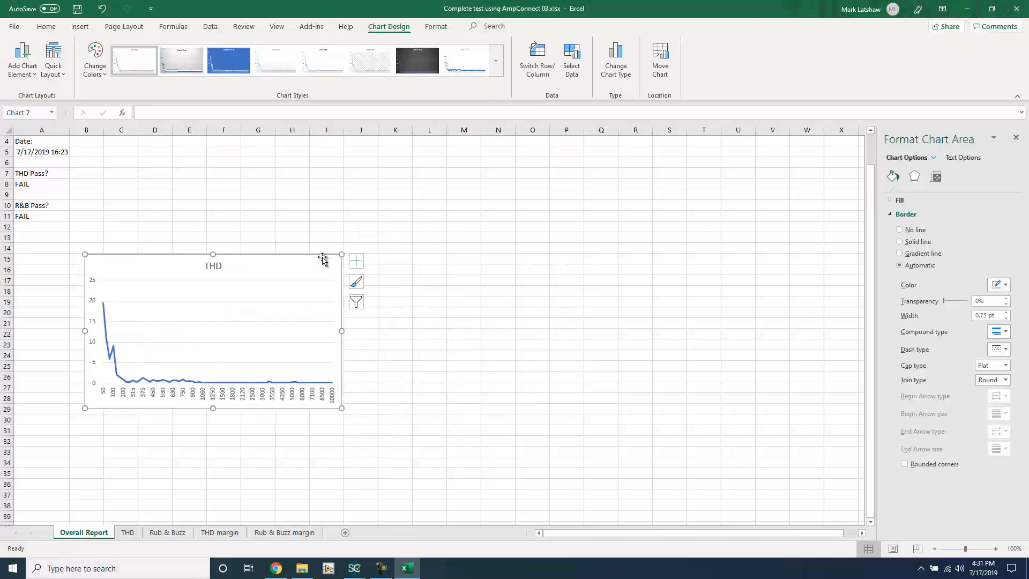
Step: Insert a second 2-D line chart beside the THD chart, plotting C4:C45 of the Rub & Buzz sheet
click(80, 27)
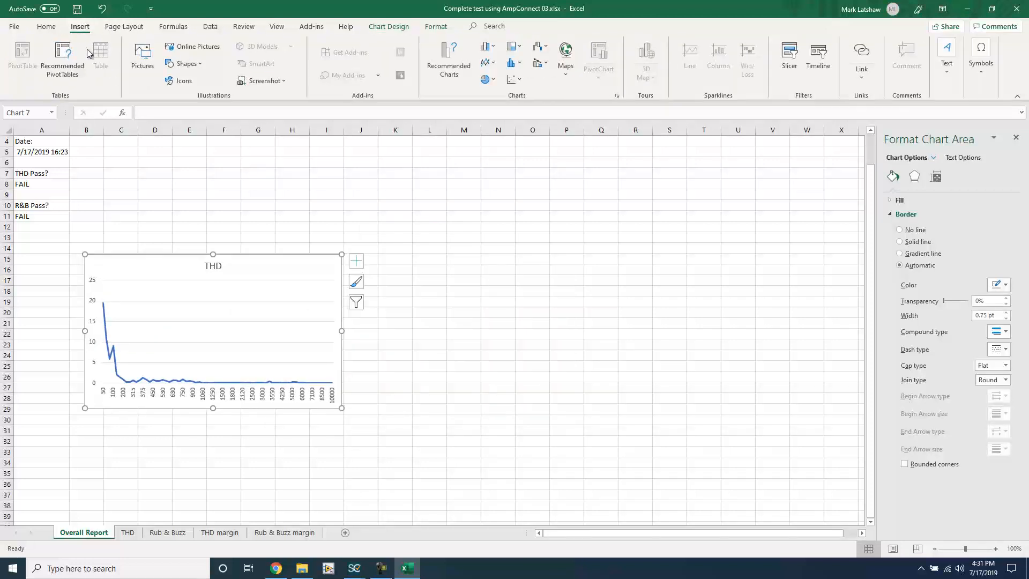
click(488, 63)
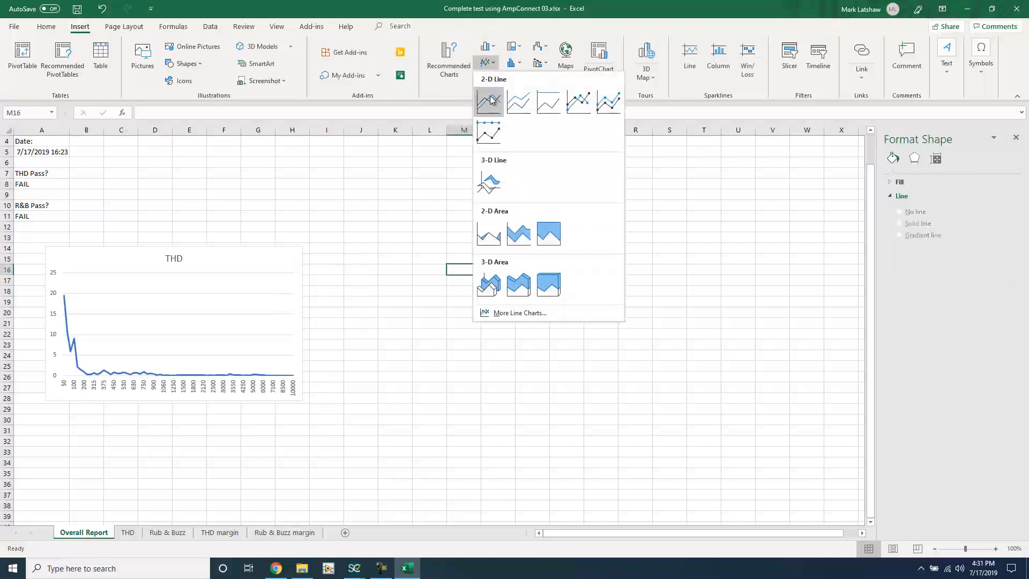
click(489, 101)
click(571, 60)
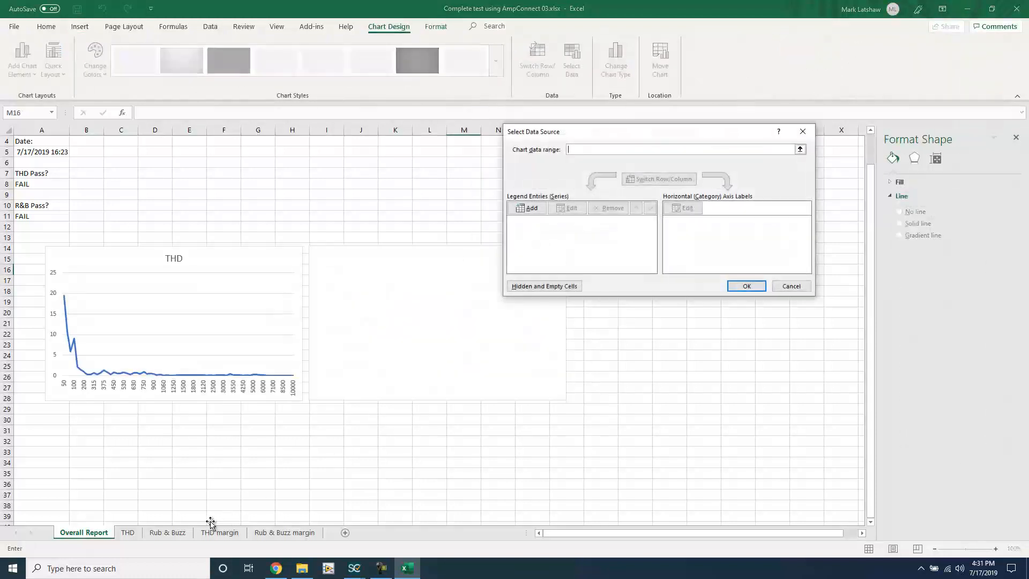
click(177, 532)
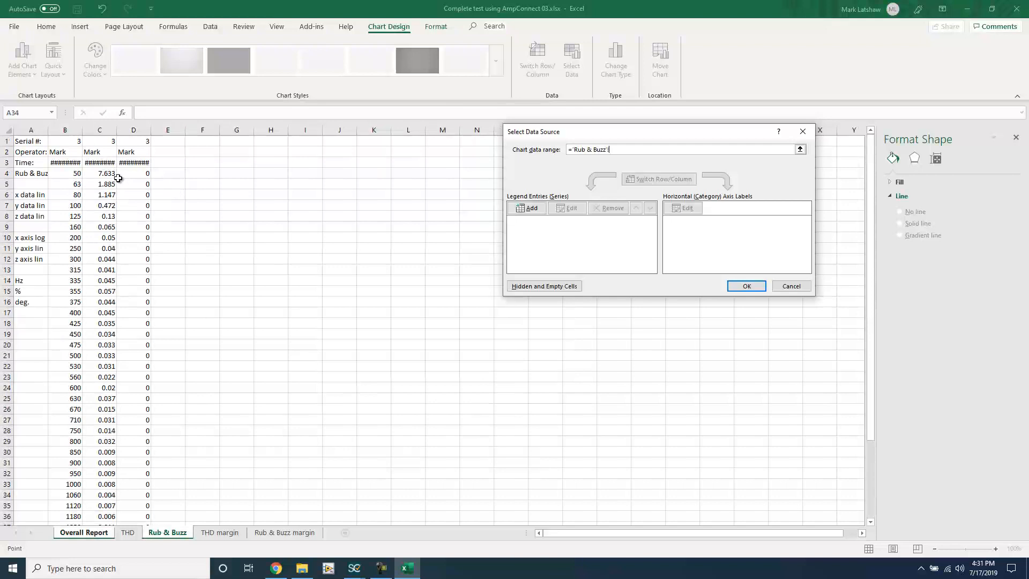
scroll(92, 388, down, 7)
shift+click(99, 387)
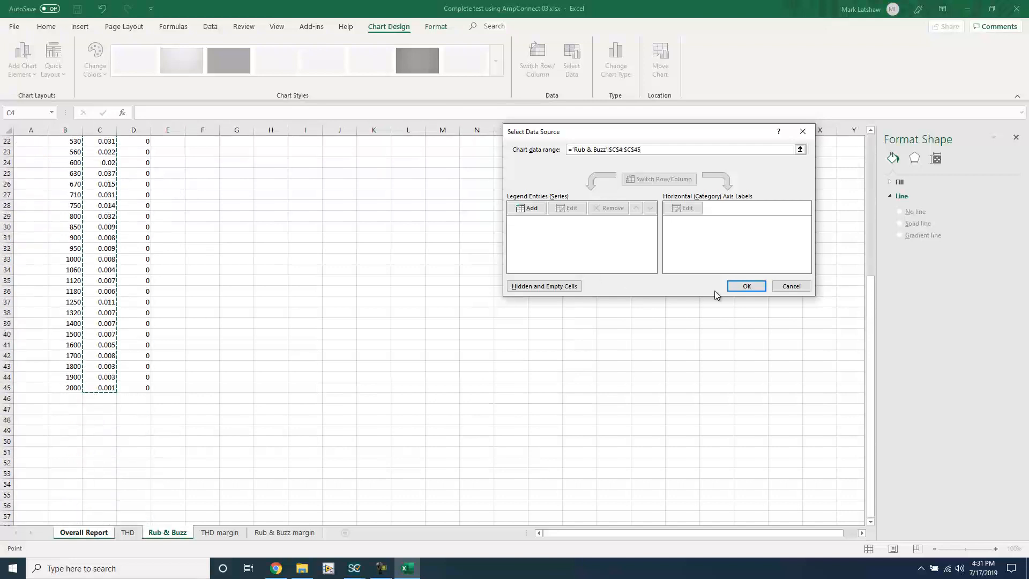
click(746, 286)
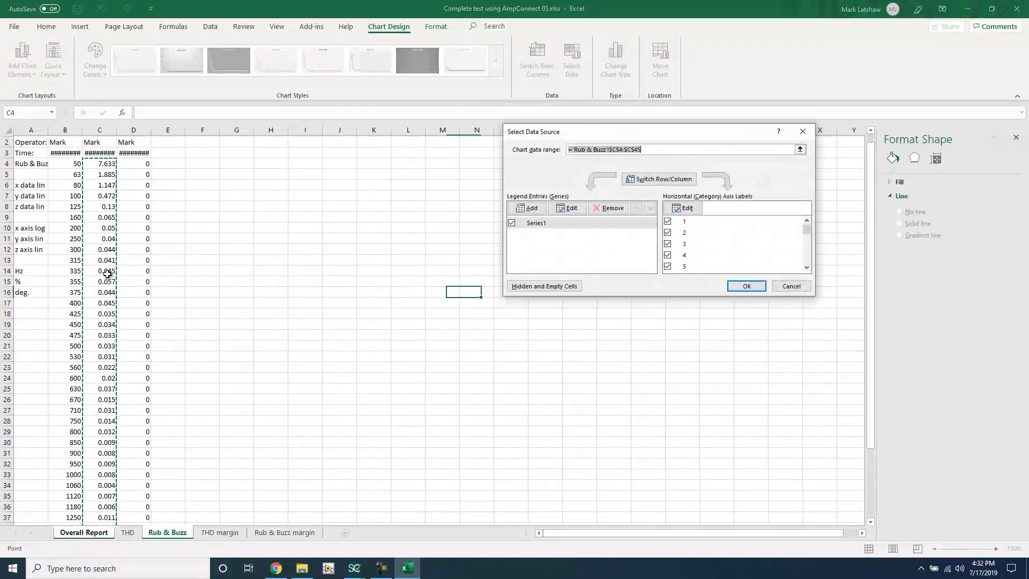
Step: Set the second chart's horizontal axis labels to the frequencies in B4:B45 of the Rub & Buzz sheet
click(689, 208)
click(219, 532)
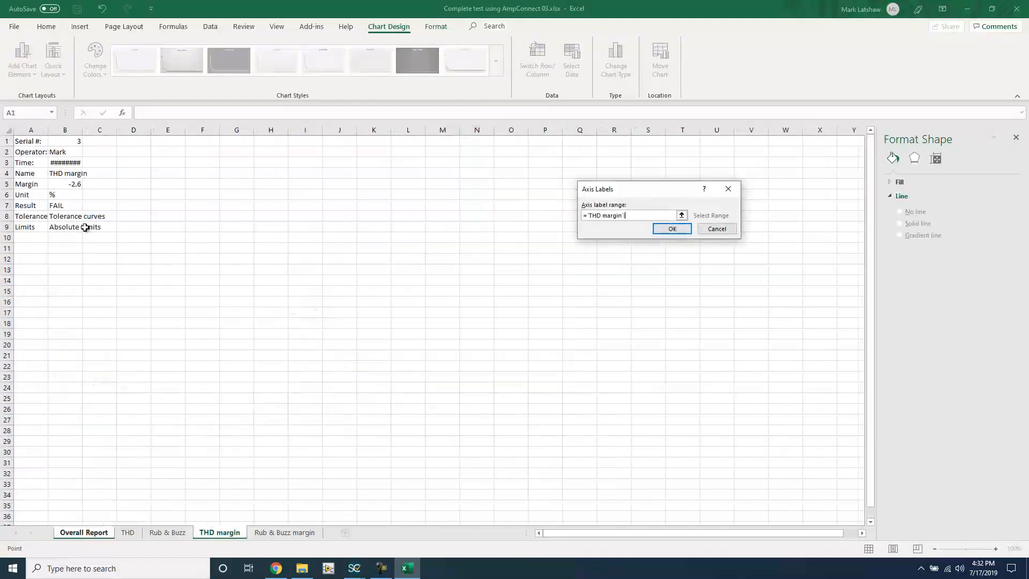
click(167, 532)
drag(70, 174, 71, 324)
scroll(69, 414, down, 8)
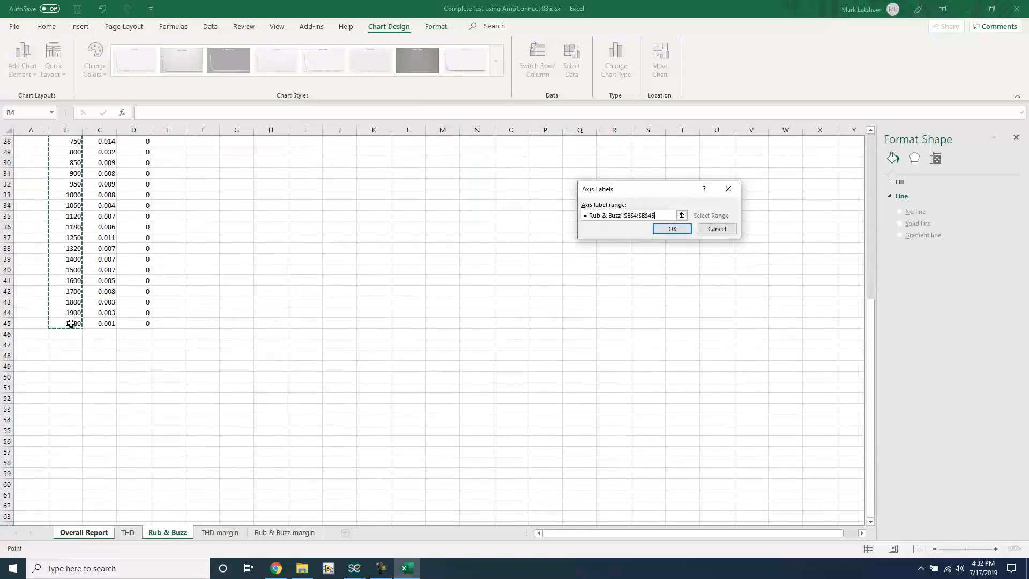
click(670, 230)
click(742, 286)
Step: Title the second chart Rub & Buzz
click(464, 258)
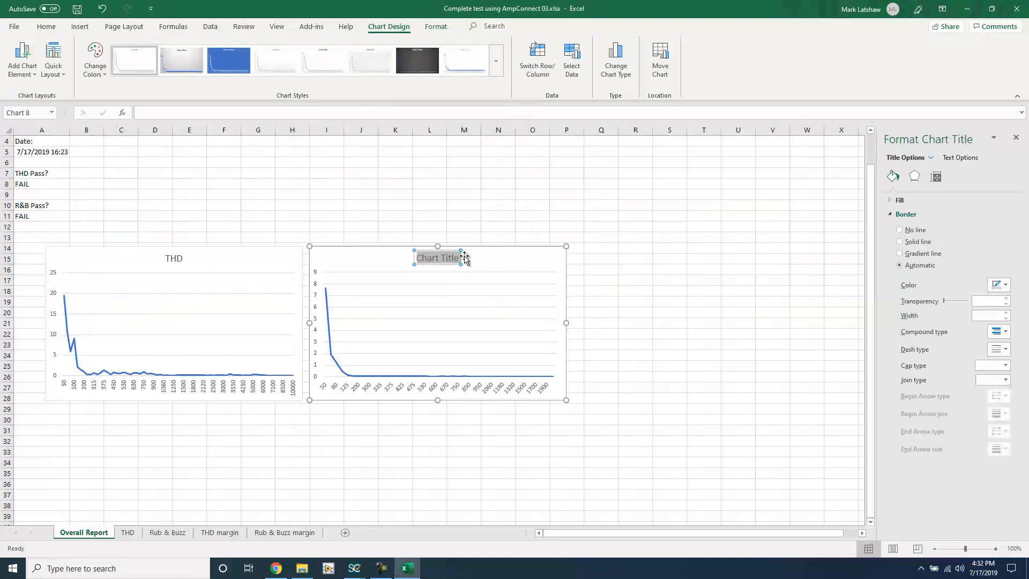
text(Rub & Buzz)
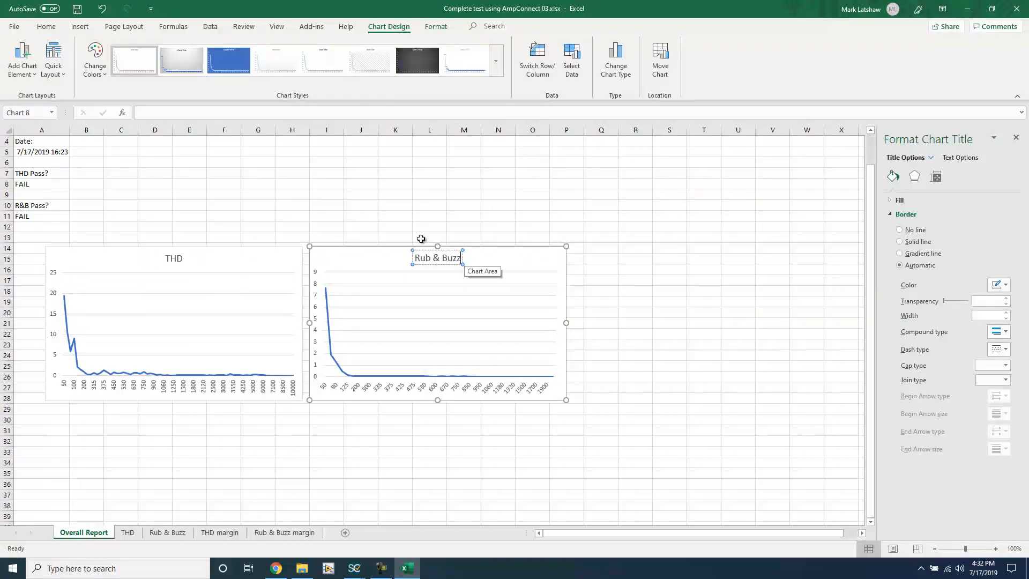
click(347, 212)
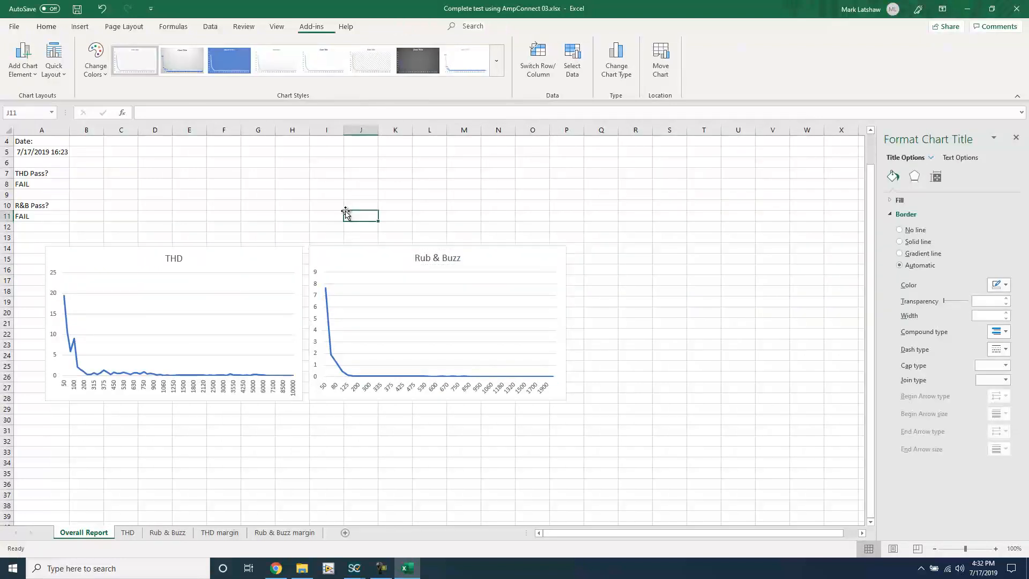
scroll(606, 263, up, 1)
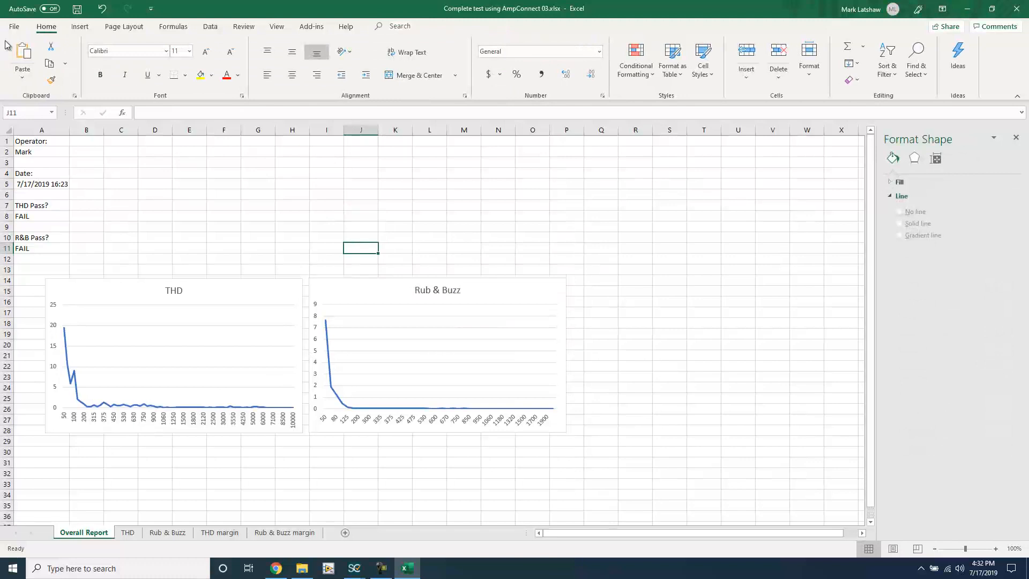
Step: Save the workbook as Complete Test with AmpConnect Template in the Report Templates folder of SoundCheck 17
click(15, 26)
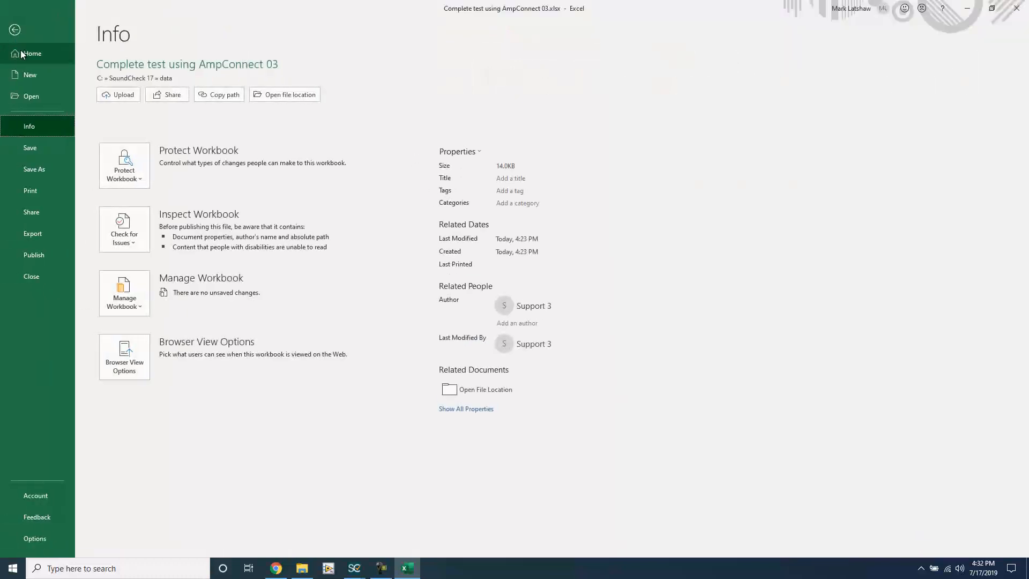
click(39, 168)
double_click(174, 187)
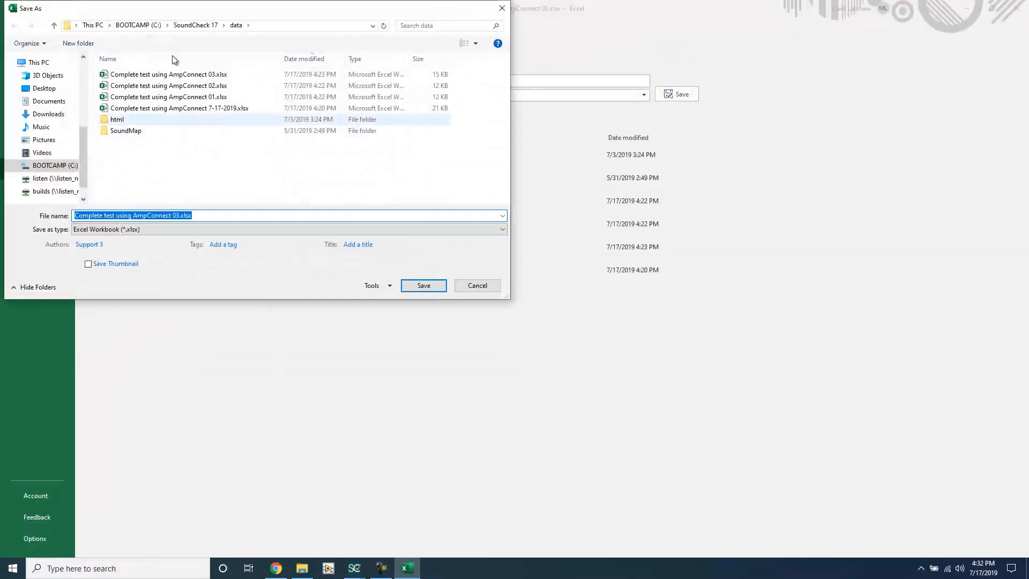
click(193, 25)
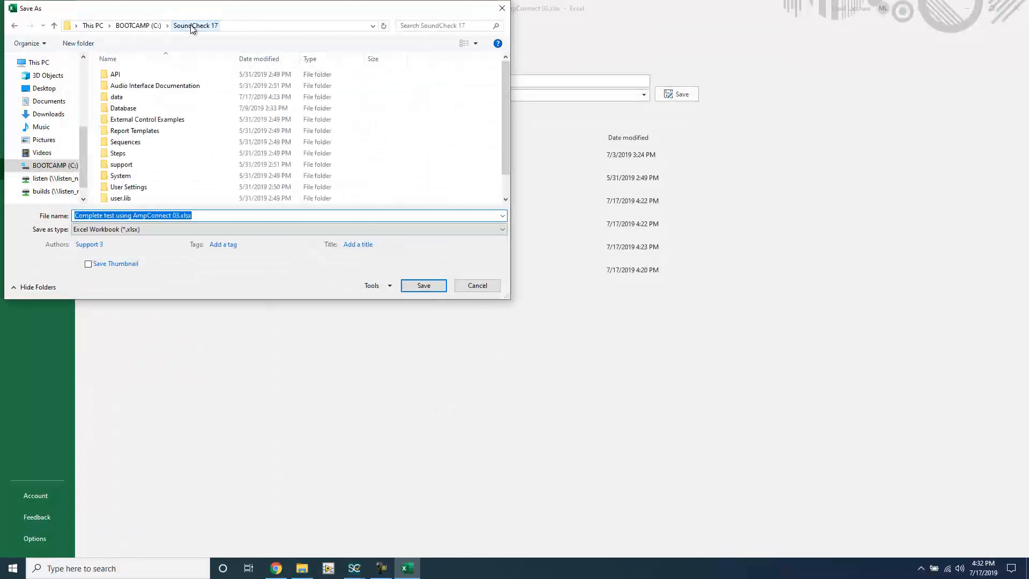
double_click(162, 130)
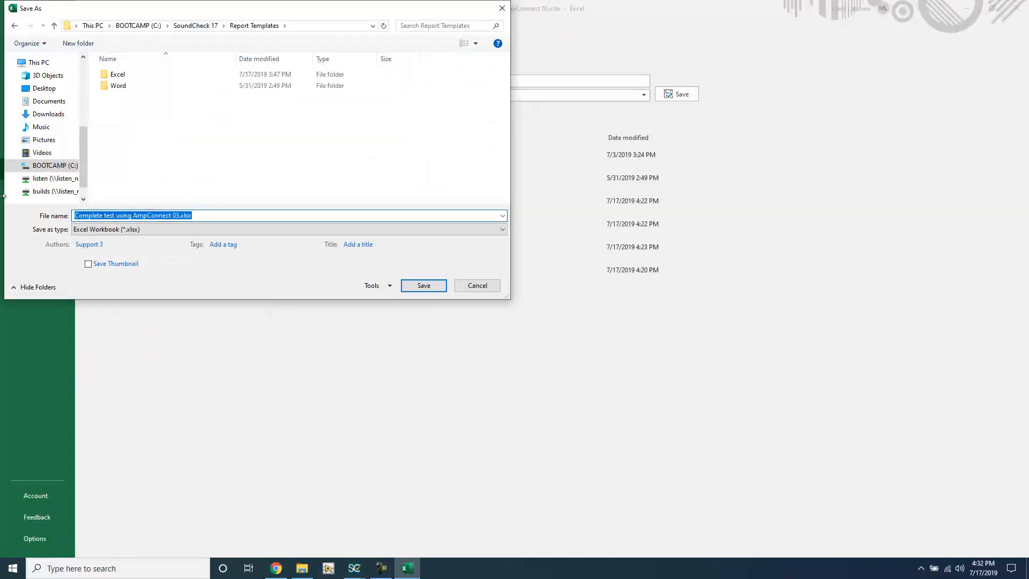
text(C)
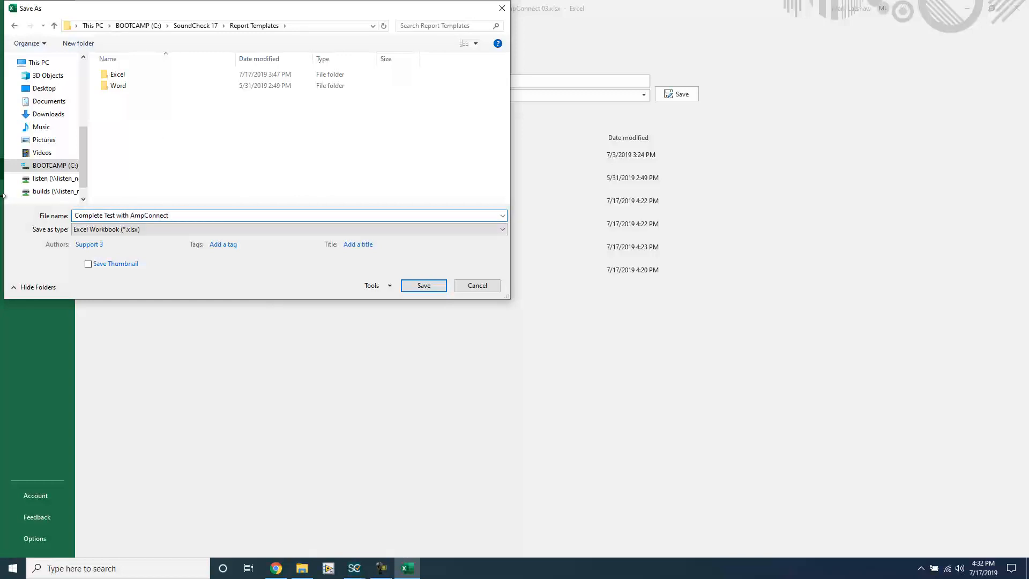
key(Return)
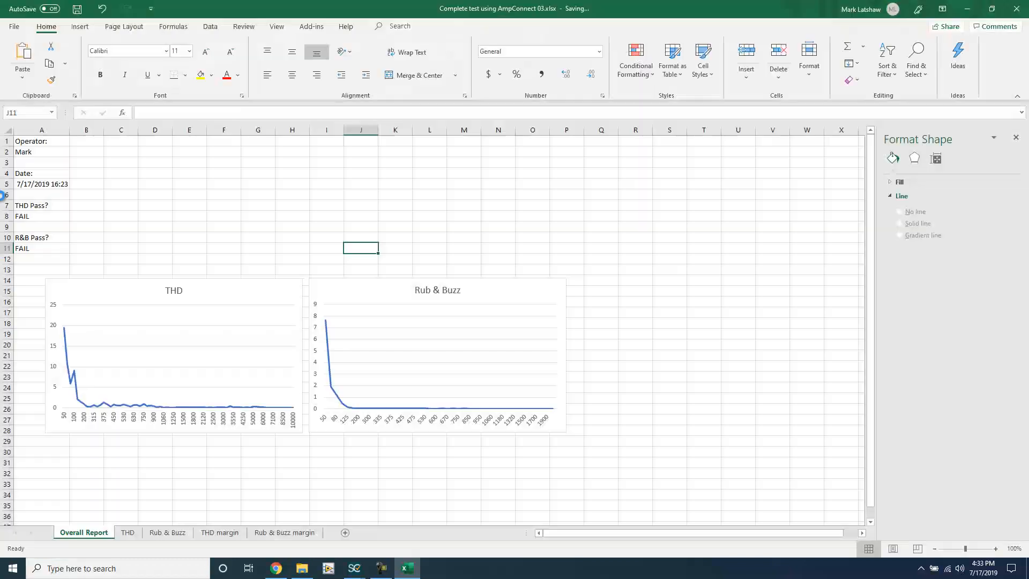
Step: Clear all cell contents from the THD and Rub & Buzz data sheets of the template workbook
click(128, 532)
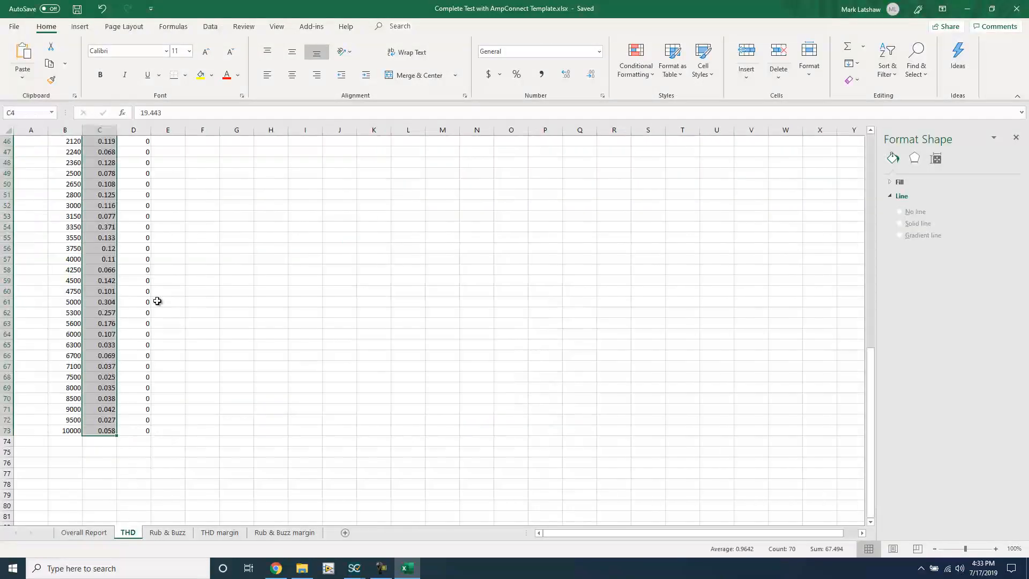
key(ctrl+a)
right_click(148, 207)
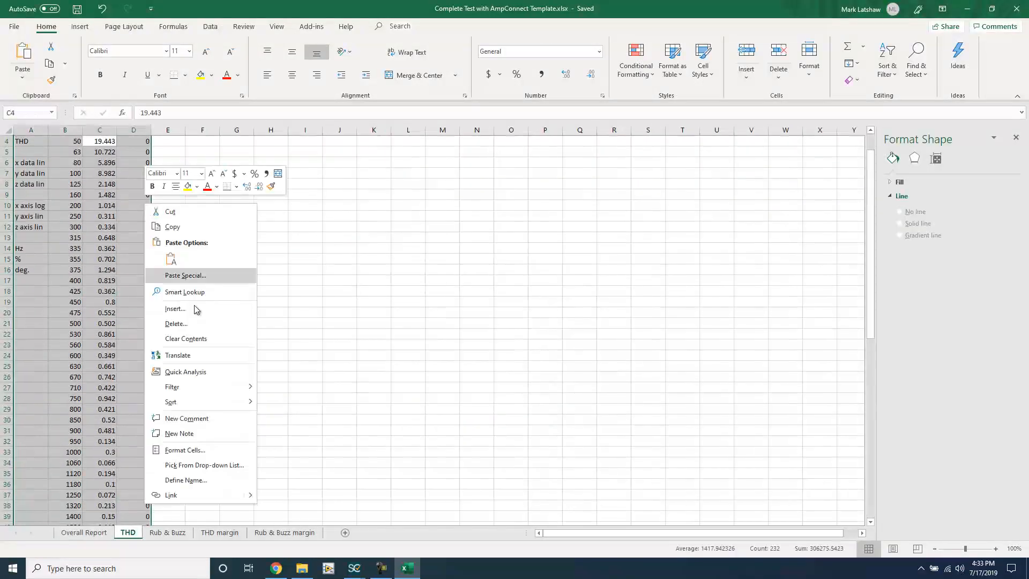
click(205, 339)
click(168, 533)
key(ctrl+a)
right_click(106, 248)
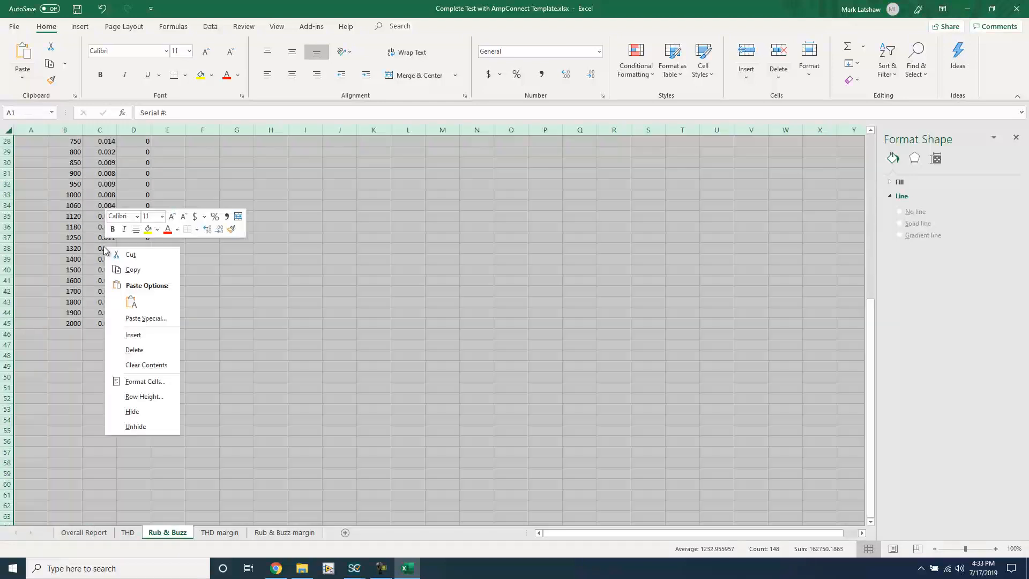
click(143, 363)
Step: Clear all cell contents from the THD margin and Rub & Buzz margin sheets
click(220, 532)
key(ctrl+a)
right_click(75, 213)
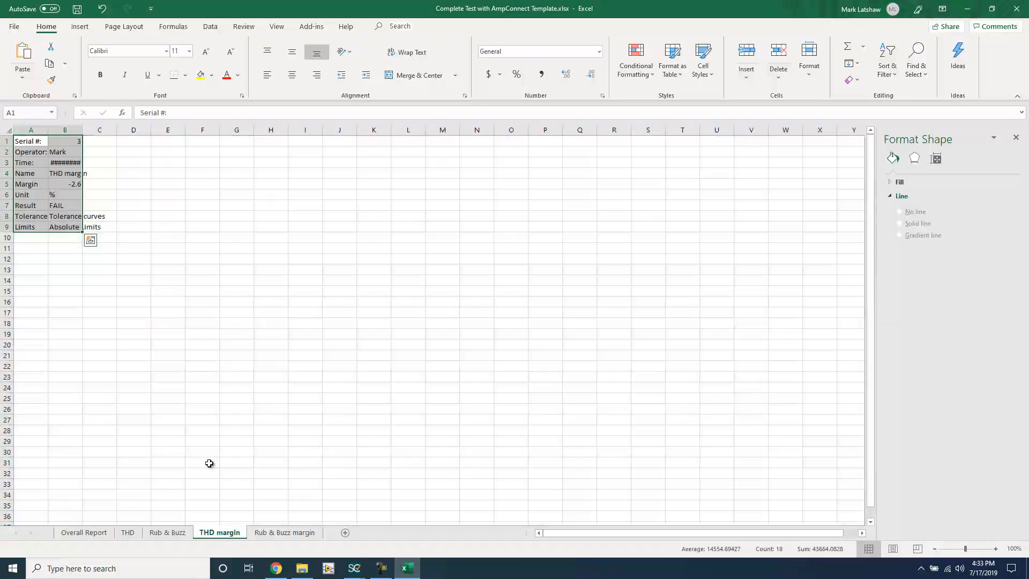
click(131, 350)
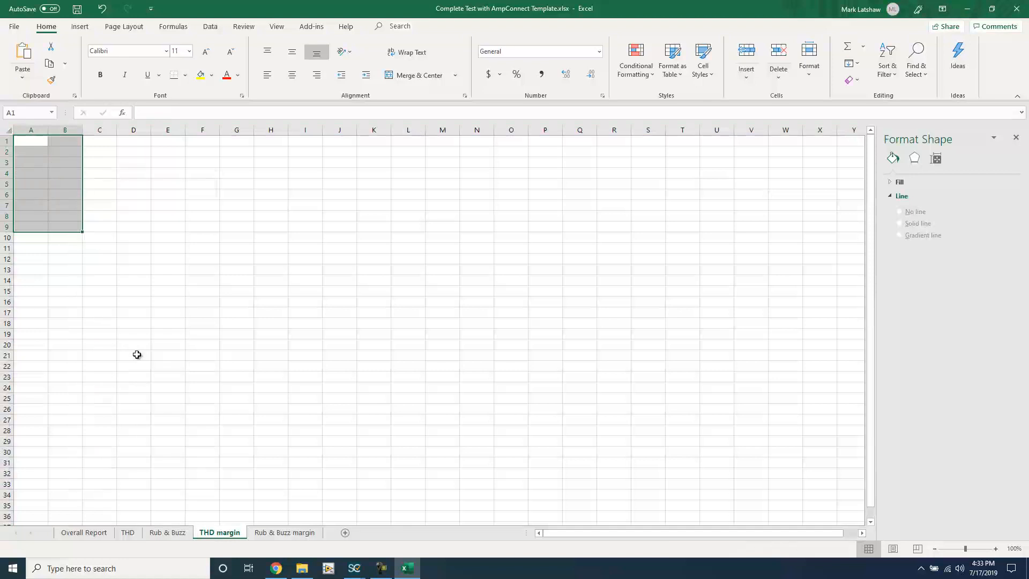
click(254, 532)
key(ctrl+a)
right_click(55, 170)
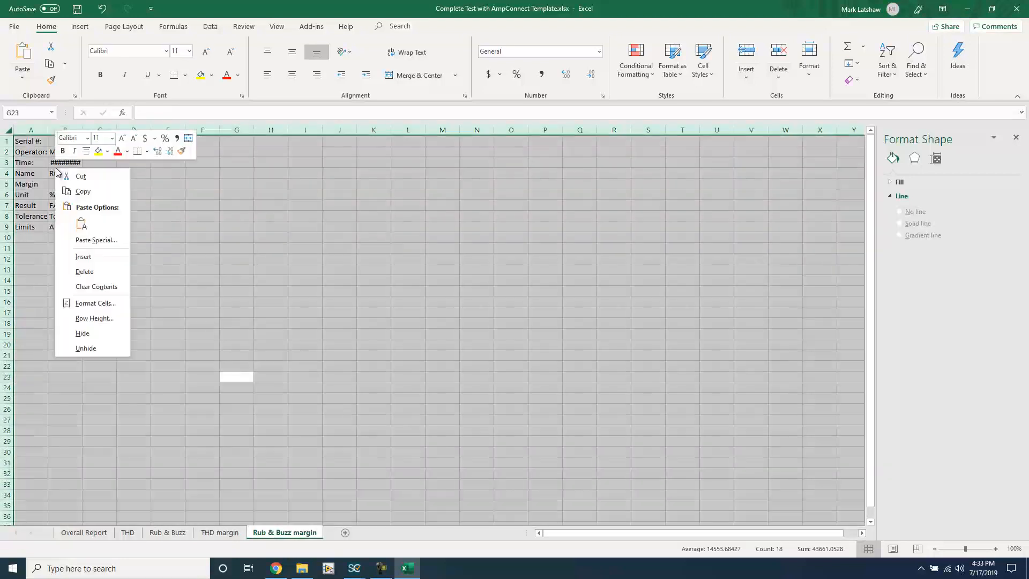
click(99, 292)
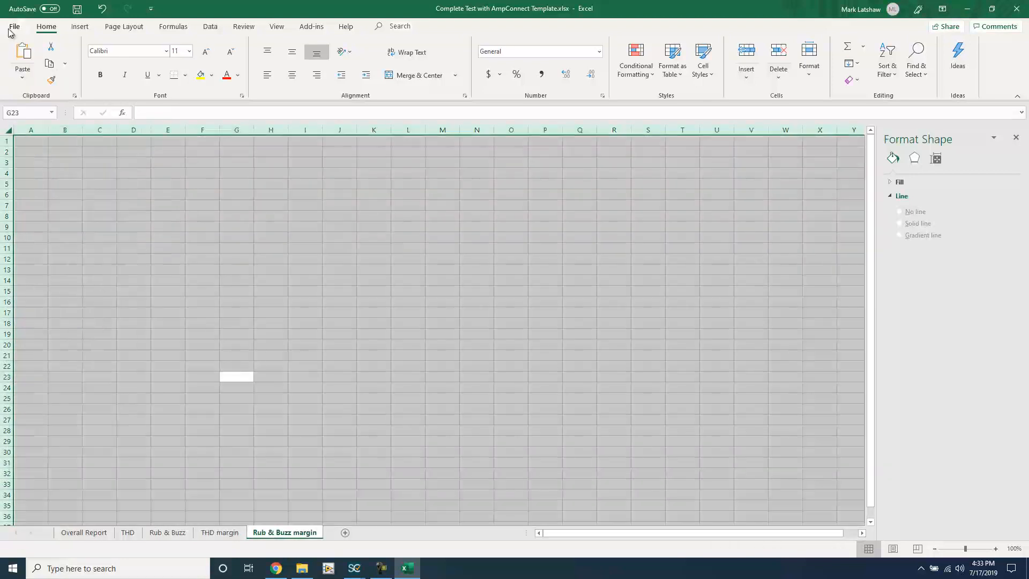
Step: Save the emptied template workbook with the Overall Report sheet in front, and close it to return to SoundCheck
click(93, 534)
click(161, 185)
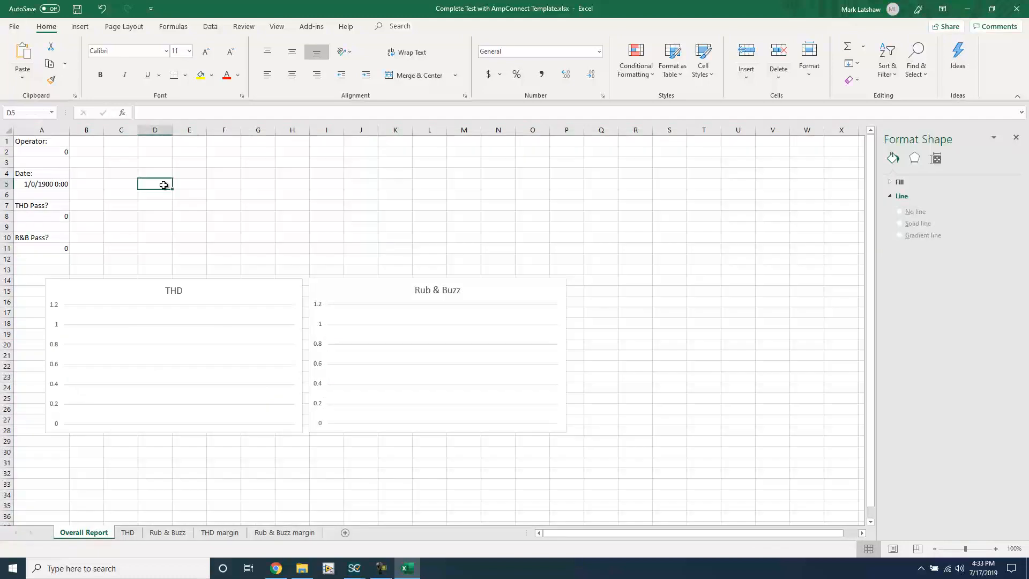
click(14, 26)
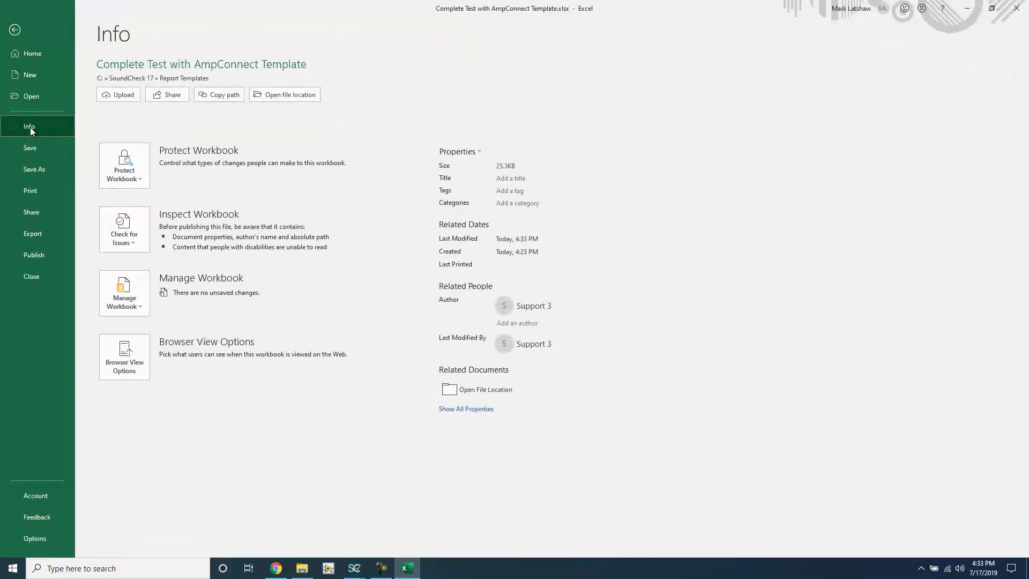
click(34, 153)
click(305, 164)
scroll(131, 186, down, 4)
scroll(186, 204, up, 4)
click(179, 151)
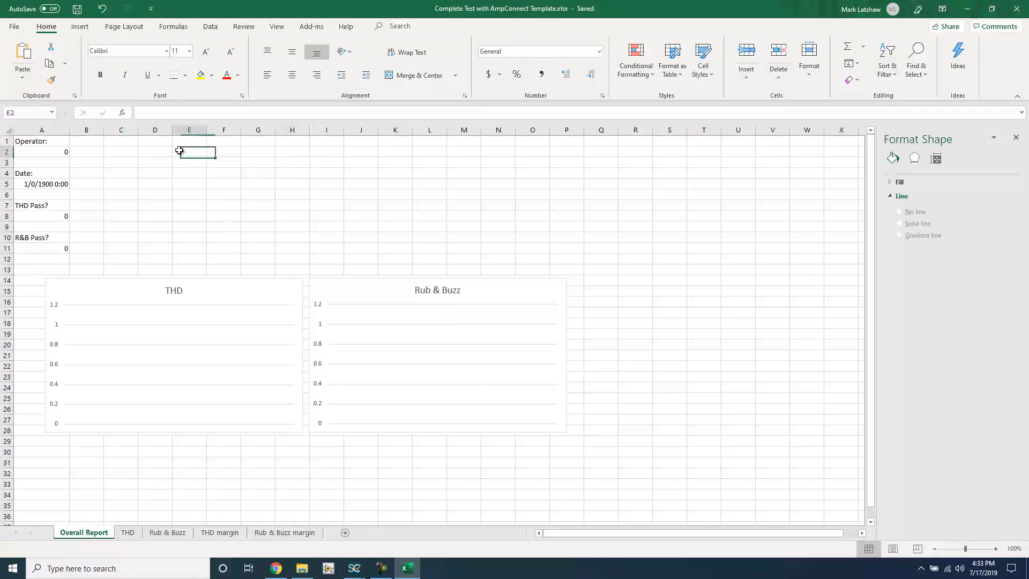
click(1024, 16)
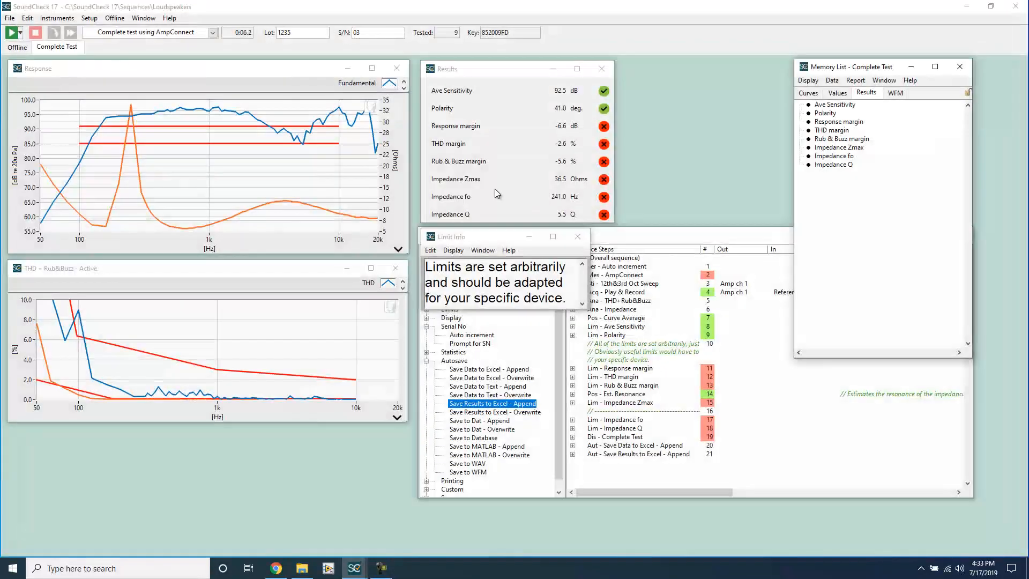
Step: Assign Complete Test with AmpConnect Template.xlsx from Report Templates as the Excel template of the Save Data to Excel - Append sequence step
click(673, 243)
double_click(630, 446)
click(614, 249)
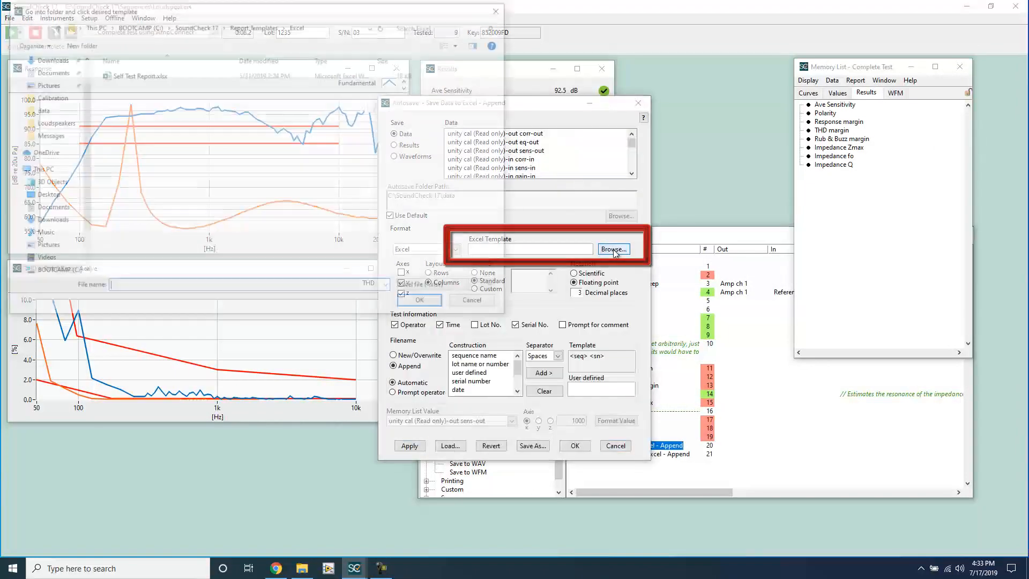
click(254, 26)
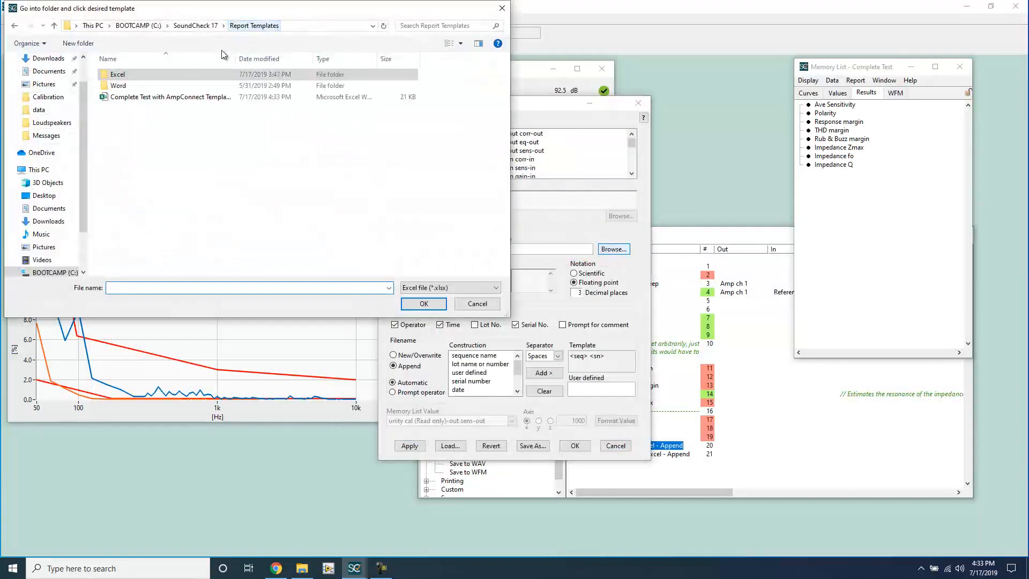
click(184, 97)
double_click(184, 97)
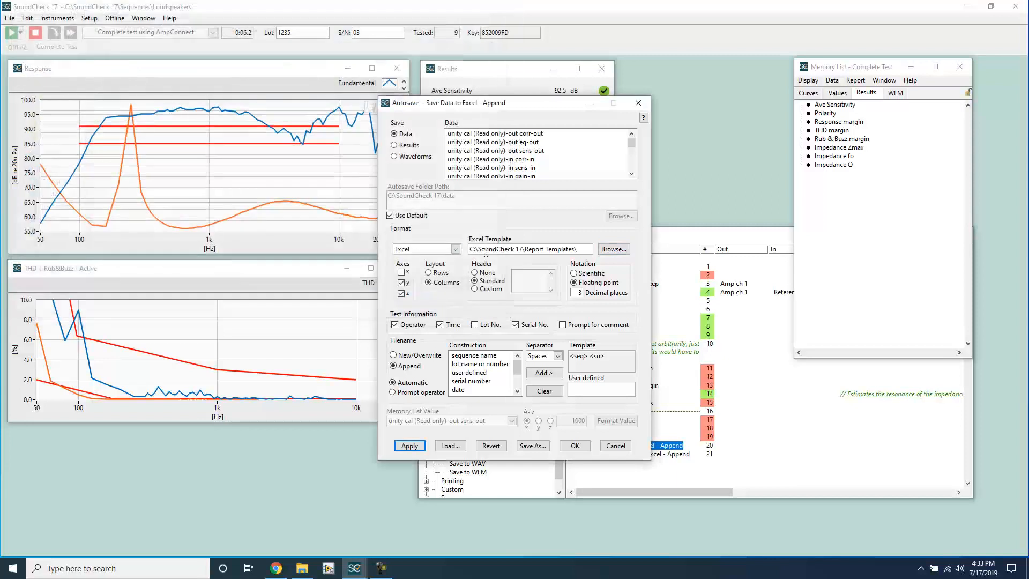
click(573, 446)
Step: Assign the same Complete Test with AmpConnect template to the Save Results to Excel - Append sequence step
double_click(670, 454)
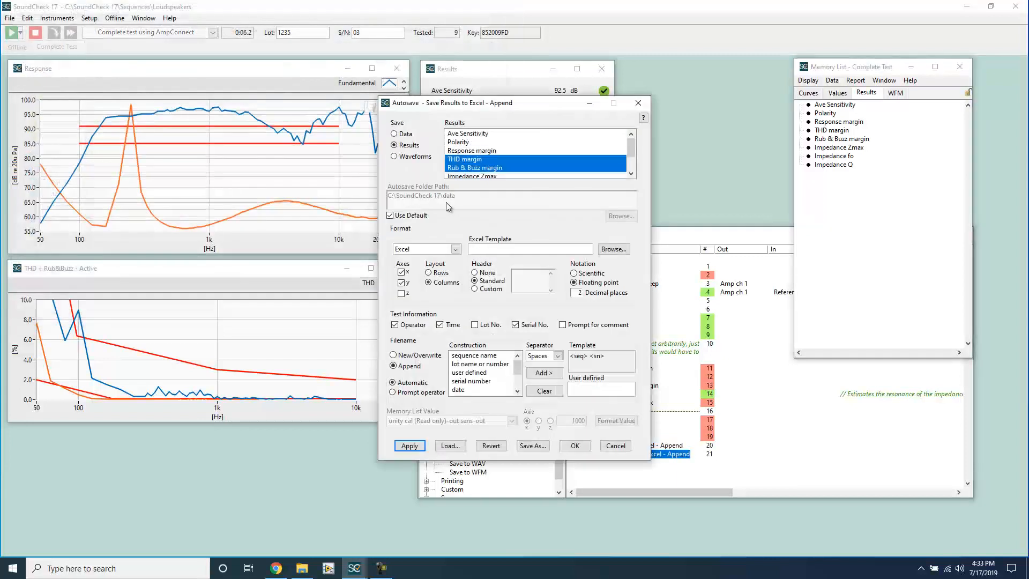
click(614, 249)
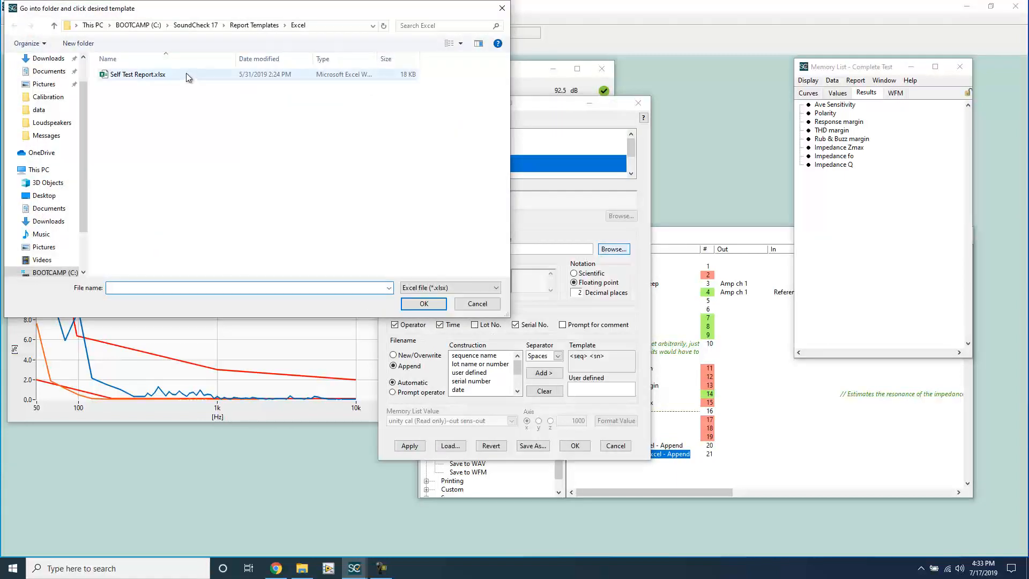
click(263, 28)
double_click(159, 99)
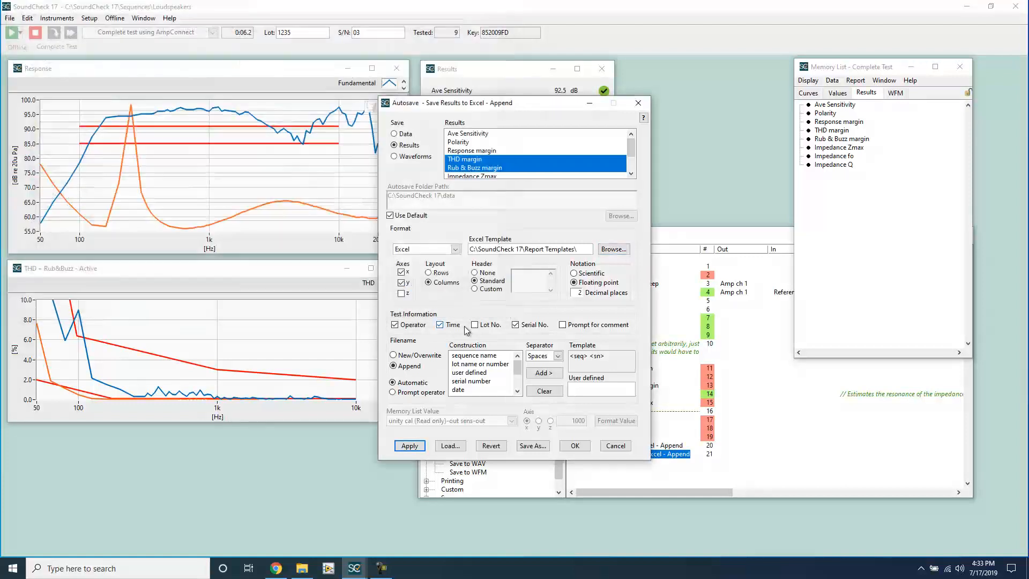
click(574, 445)
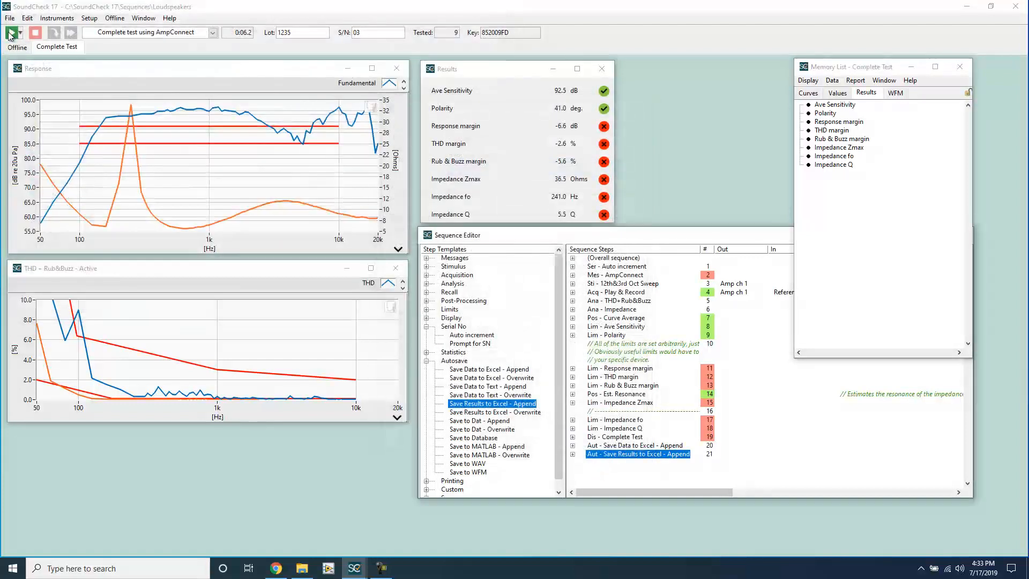
Step: Run the test sequence and open Complete test using AmpConnect 04.xlsx from the data folder, showing its Overall Report sheet
click(10, 36)
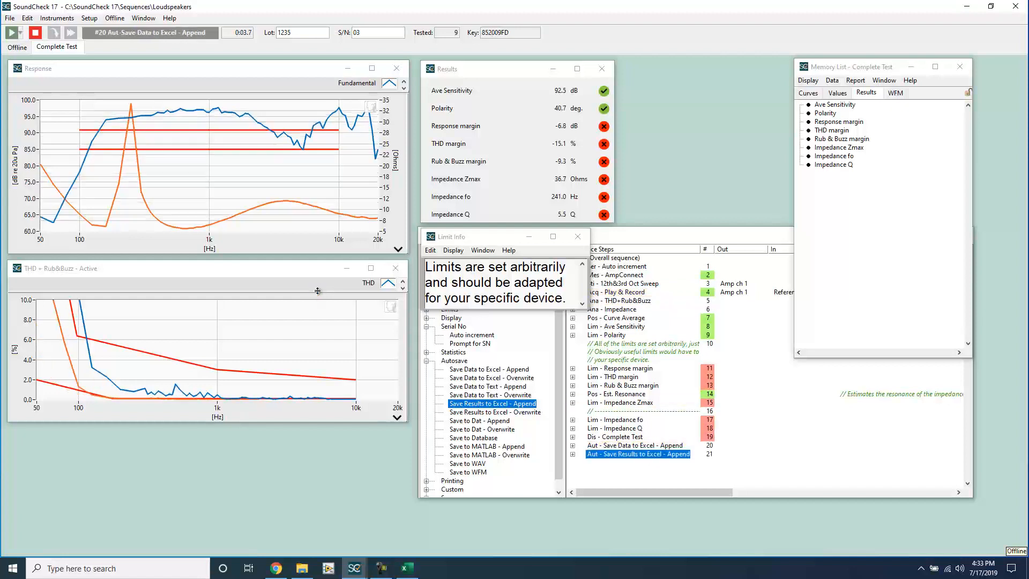
click(307, 569)
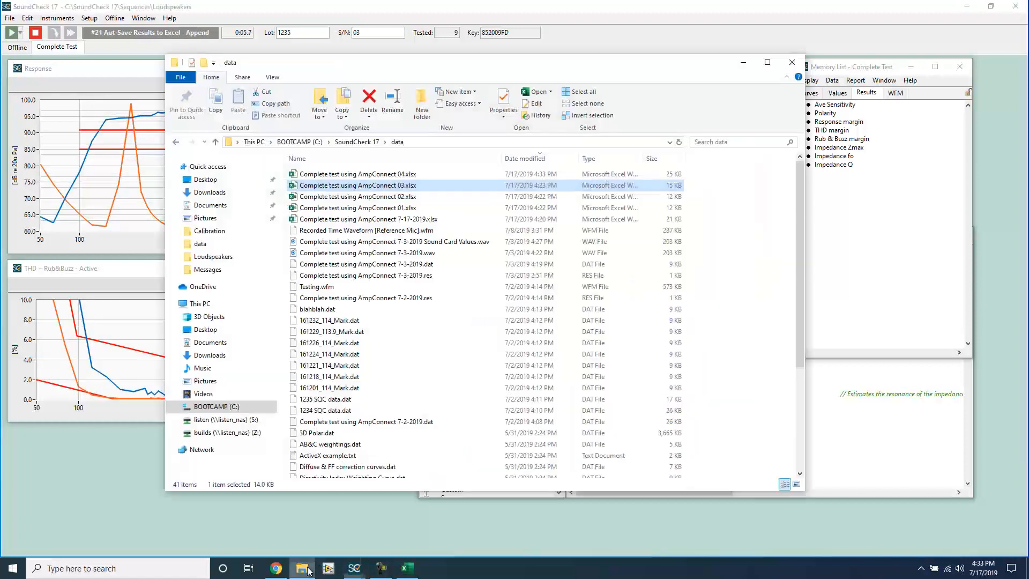
click(375, 175)
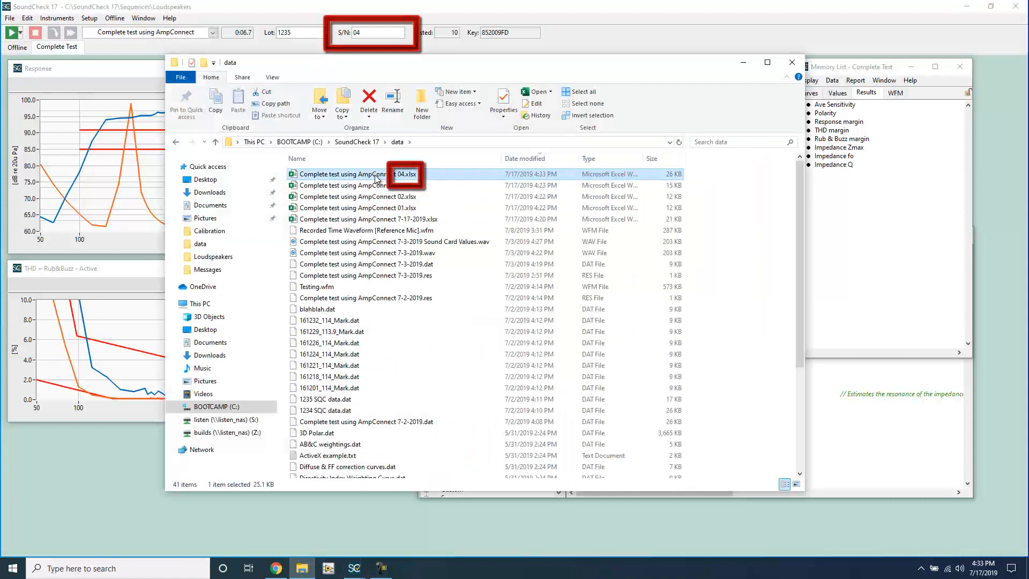
double_click(377, 175)
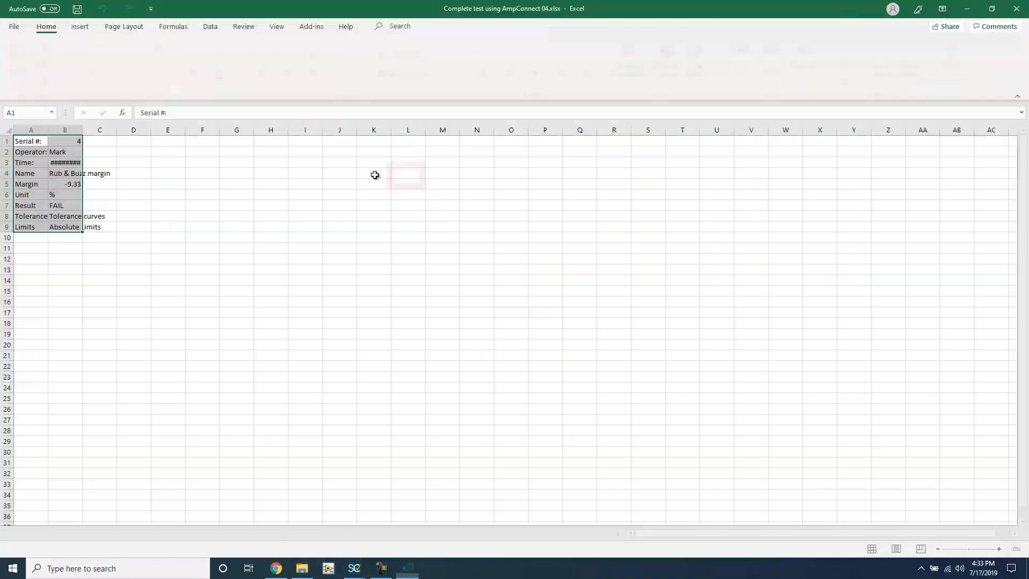
click(84, 532)
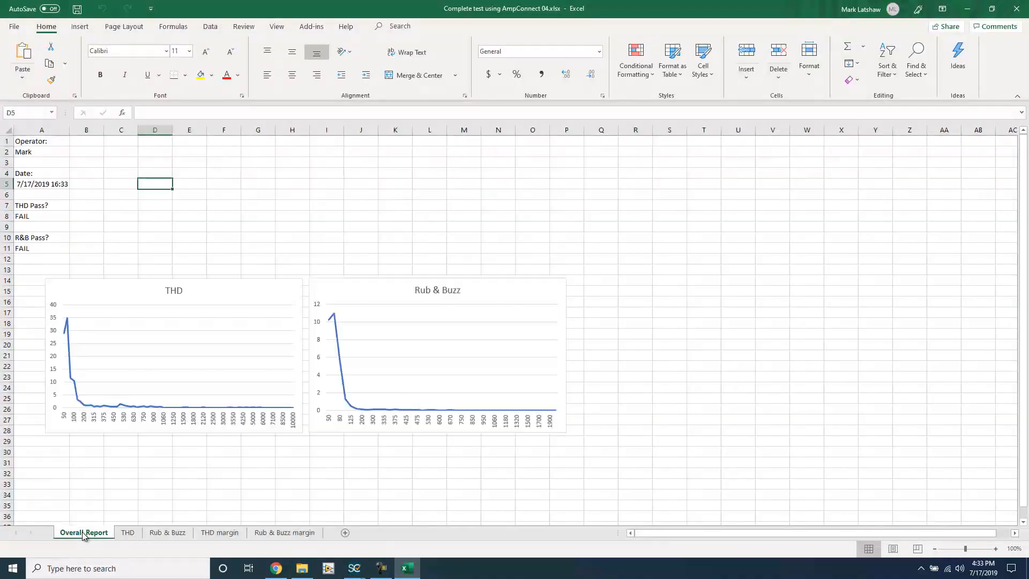